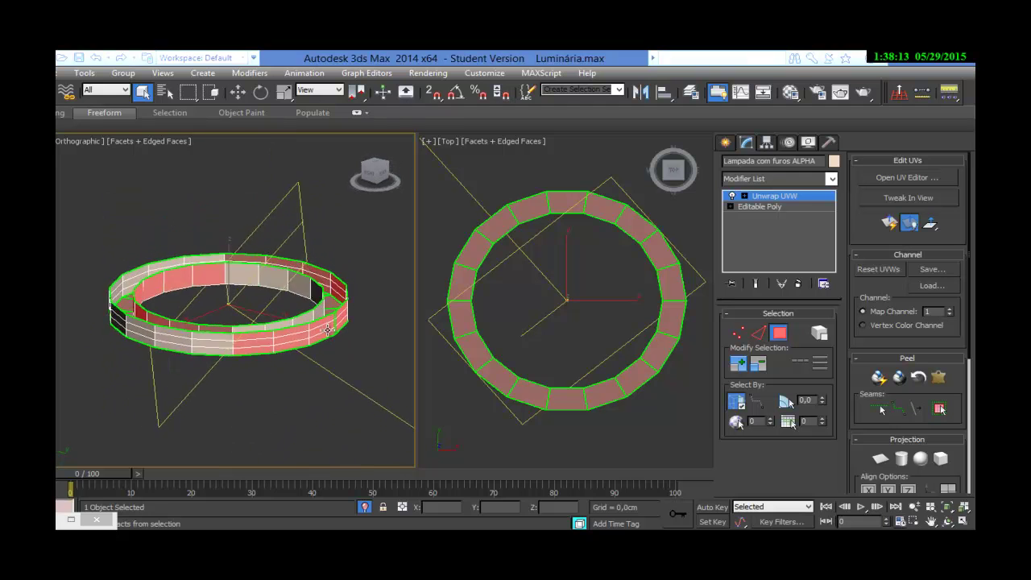
Step: Turn off backface ignoring and select all polygons of the ring
{"action": "left_click", "coordinate": [164, 393]}
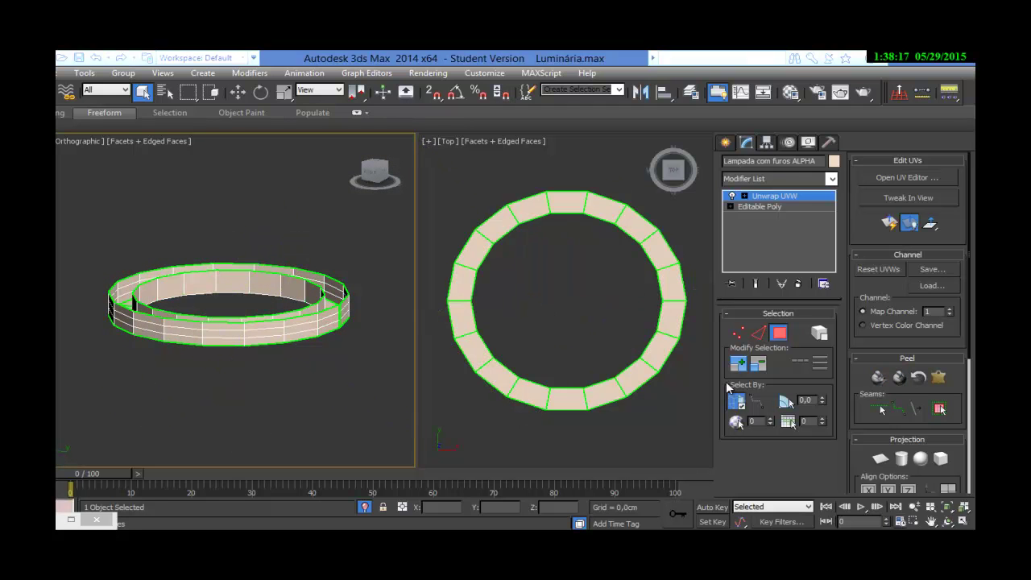
{"action": "left_click", "coordinate": [737, 403]}
{"action": "left_click_drag", "start_coordinate": [390, 393], "coordinate": [74, 219]}
{"action": "middle_click_drag", "start_coordinate": [201, 281], "coordinate": [233, 208], "text": "alt"}
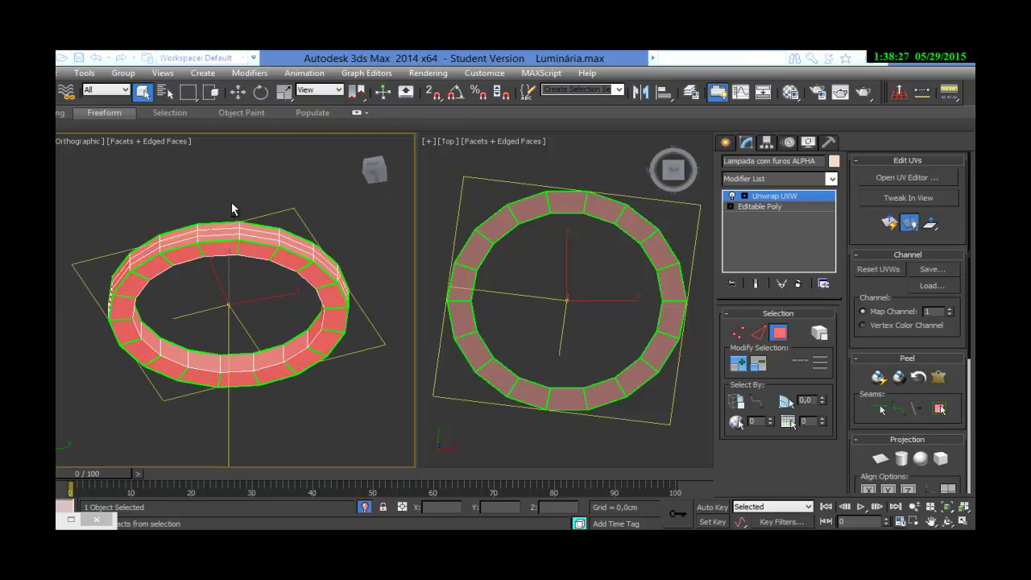
Step: Open the UV editor and apply Flatten Mapping to the ring with polygon angle 45 and spacing 0.02
{"action": "left_click", "coordinate": [932, 178]}
{"action": "left_click_drag", "start_coordinate": [171, 120], "coordinate": [350, 69]}
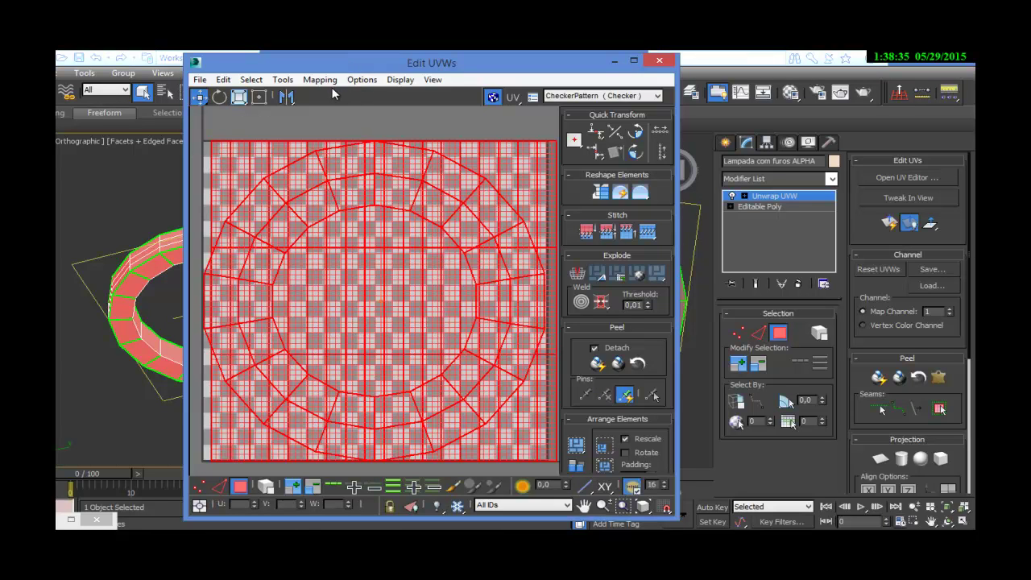
{"action": "left_click", "coordinate": [319, 79]}
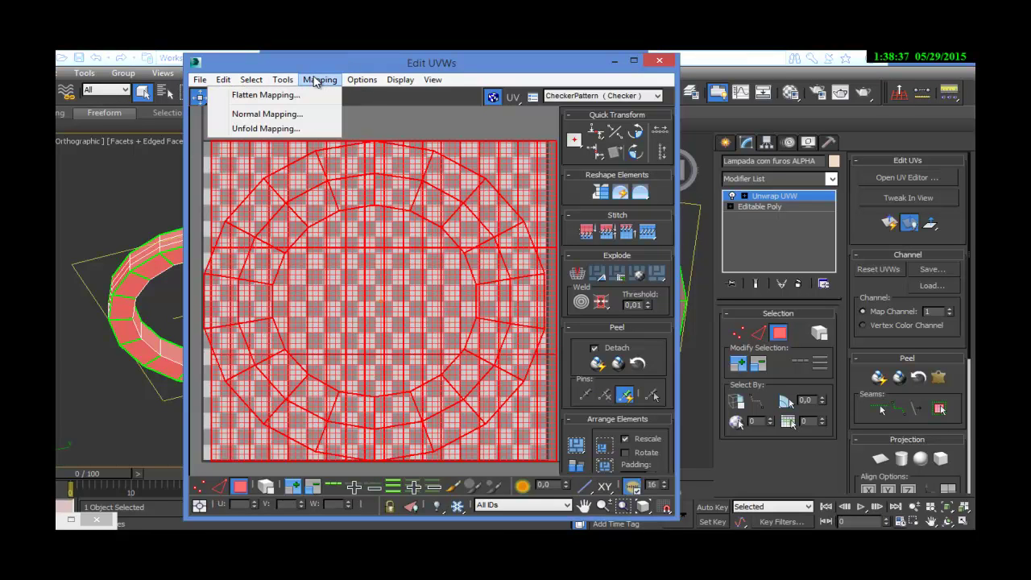
{"action": "left_click", "coordinate": [266, 95]}
{"action": "left_click_drag", "start_coordinate": [162, 56], "coordinate": [351, 99]}
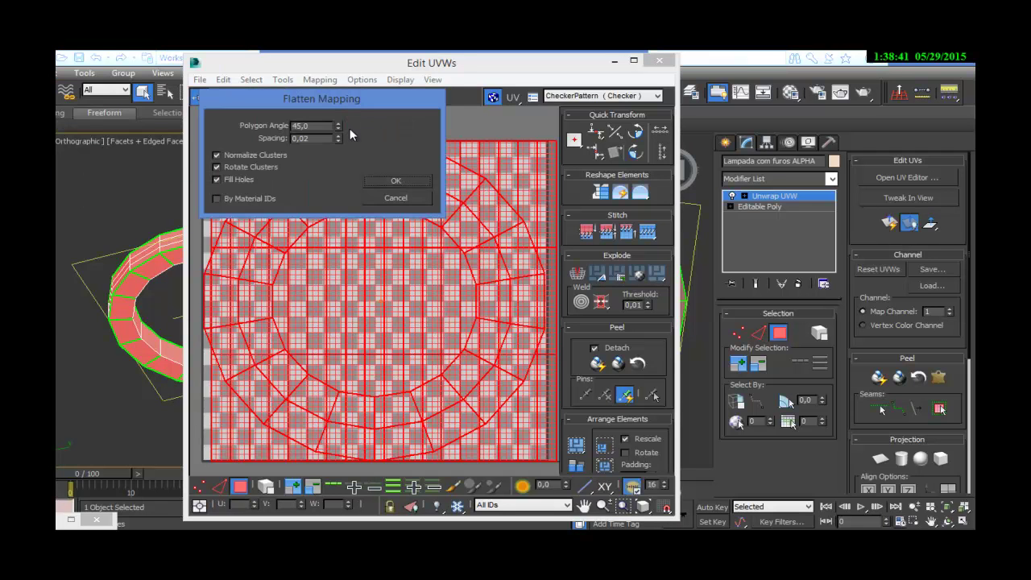
{"action": "left_click", "coordinate": [405, 182]}
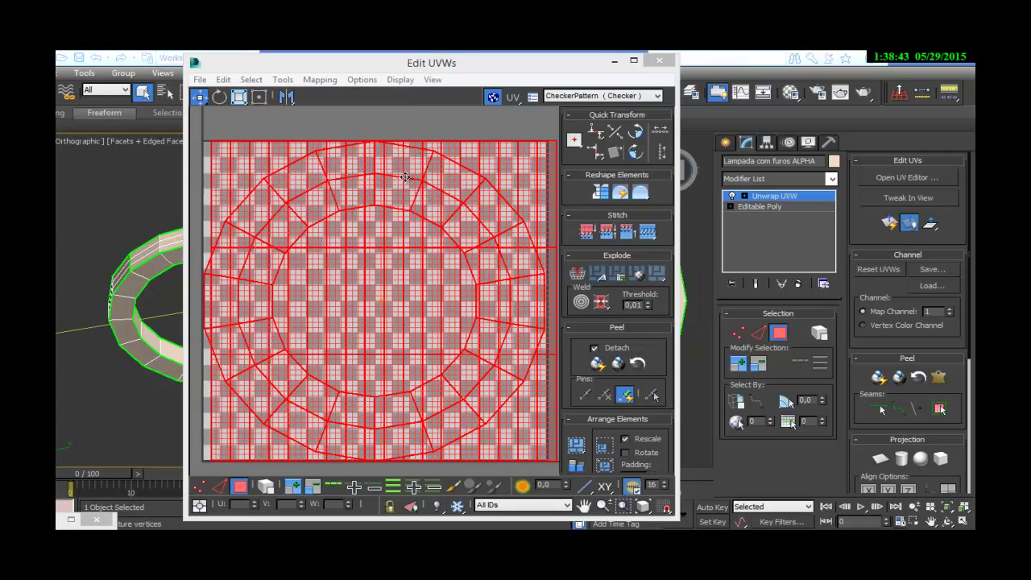
{"action": "left_click_drag", "start_coordinate": [342, 64], "coordinate": [489, 80]}
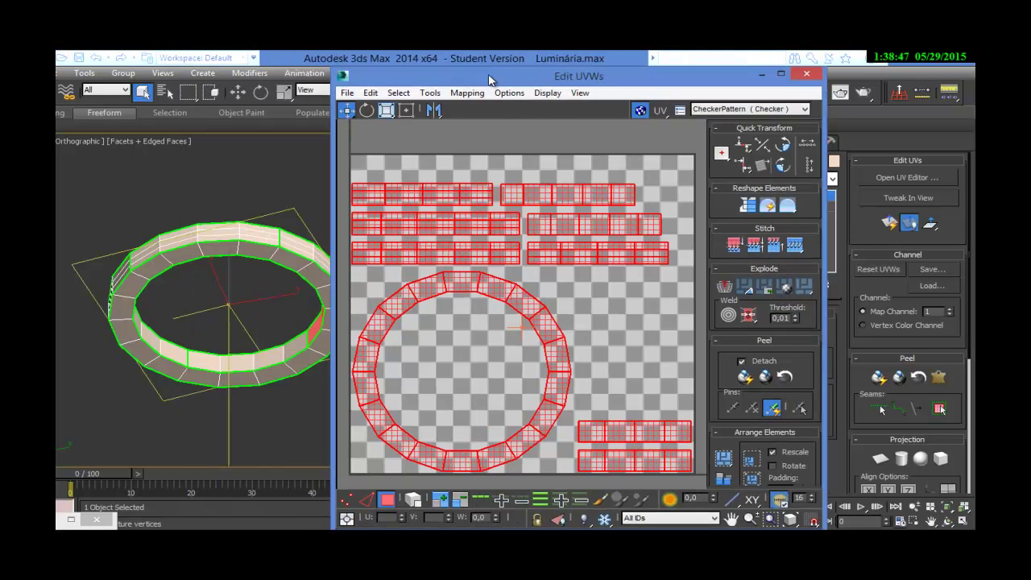
Step: Render the ring's UVW template at 1024 × 1024 with visible and seam edges
{"action": "left_click", "coordinate": [430, 93]}
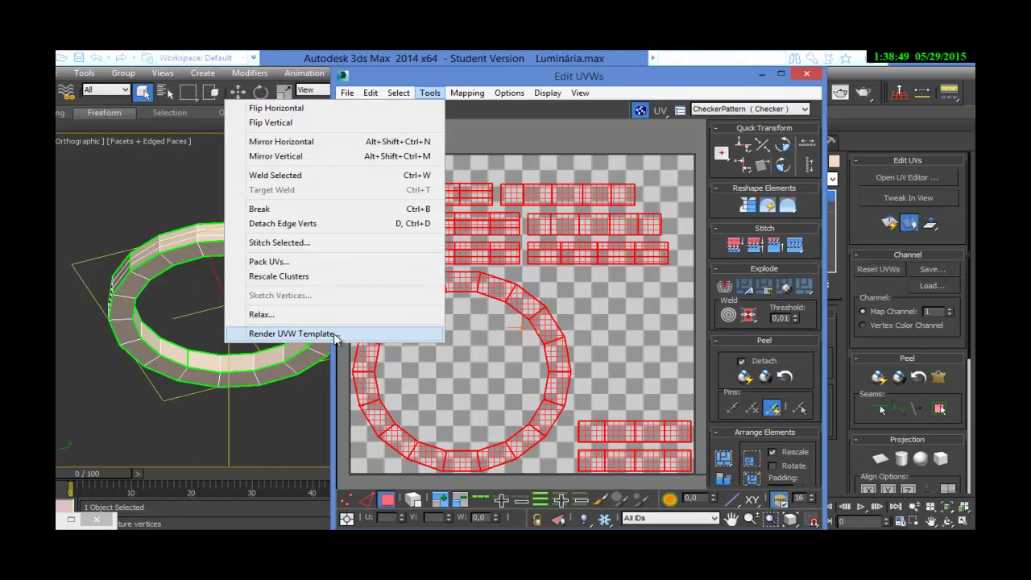
{"action": "left_click", "coordinate": [292, 333]}
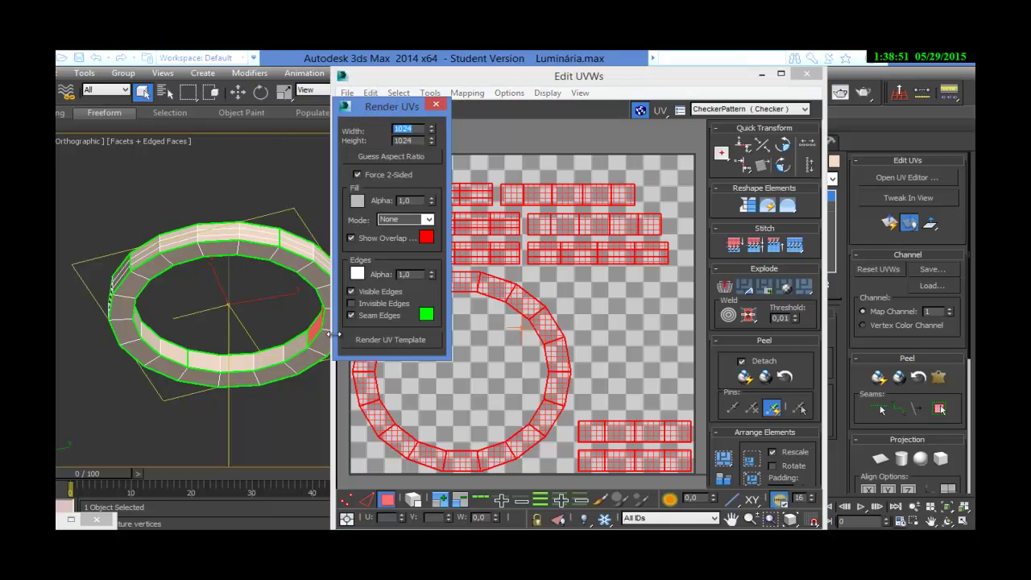
{"action": "left_click", "coordinate": [391, 340]}
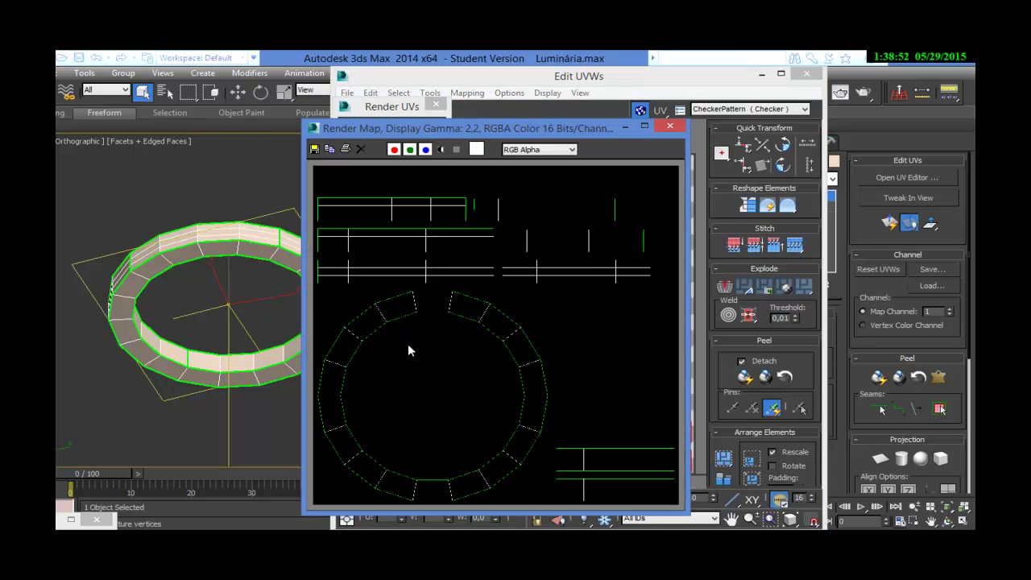
{"action": "left_click", "coordinate": [315, 149]}
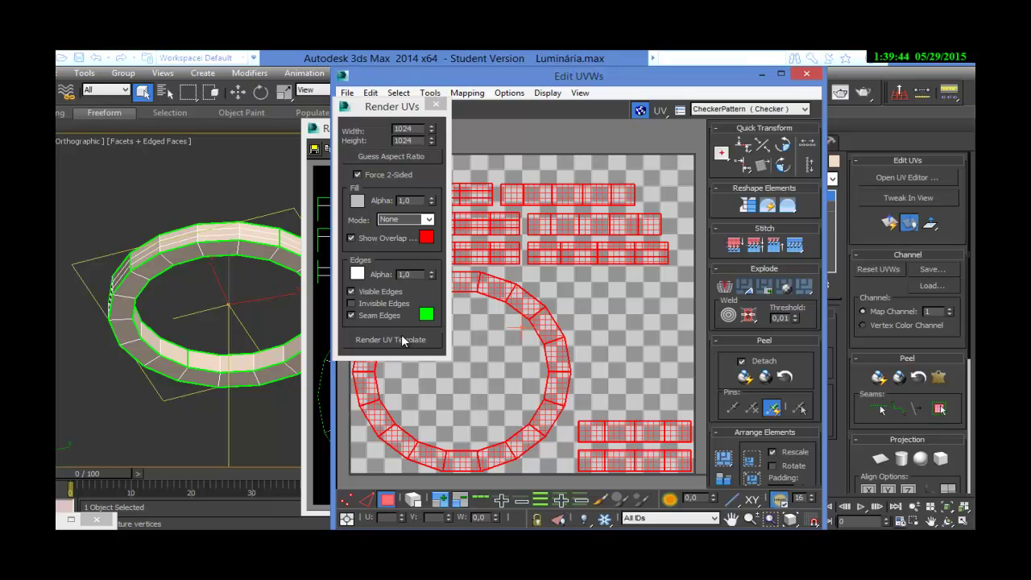
{"action": "left_click", "coordinate": [402, 340]}
Step: Save the rendered template in the Luminaria folder as PNG file UV_furos_alpha, using RGB 24 bit with alpha channel
{"action": "left_click", "coordinate": [314, 151]}
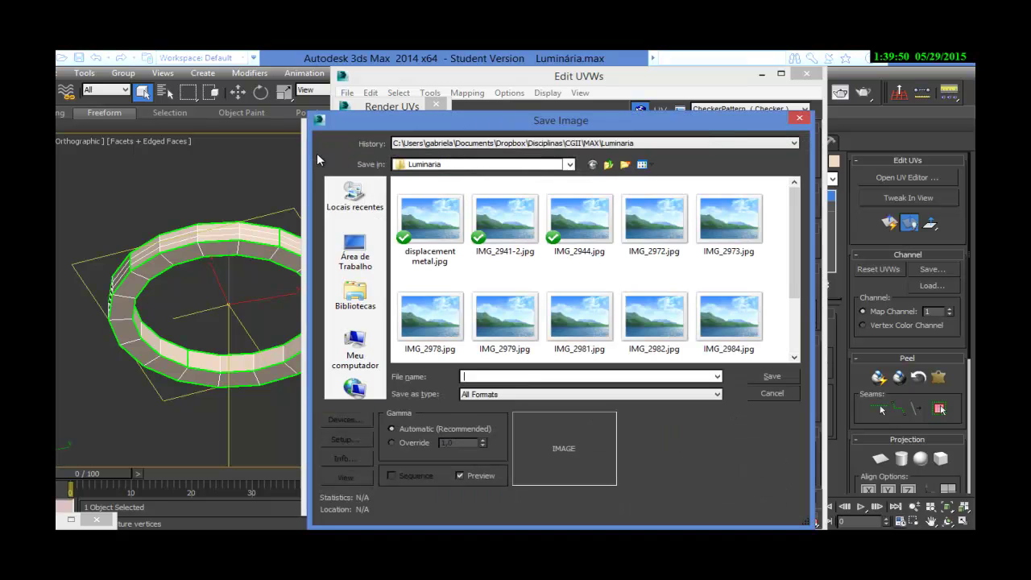
{"action": "type", "text": "UV_furos_alp"}
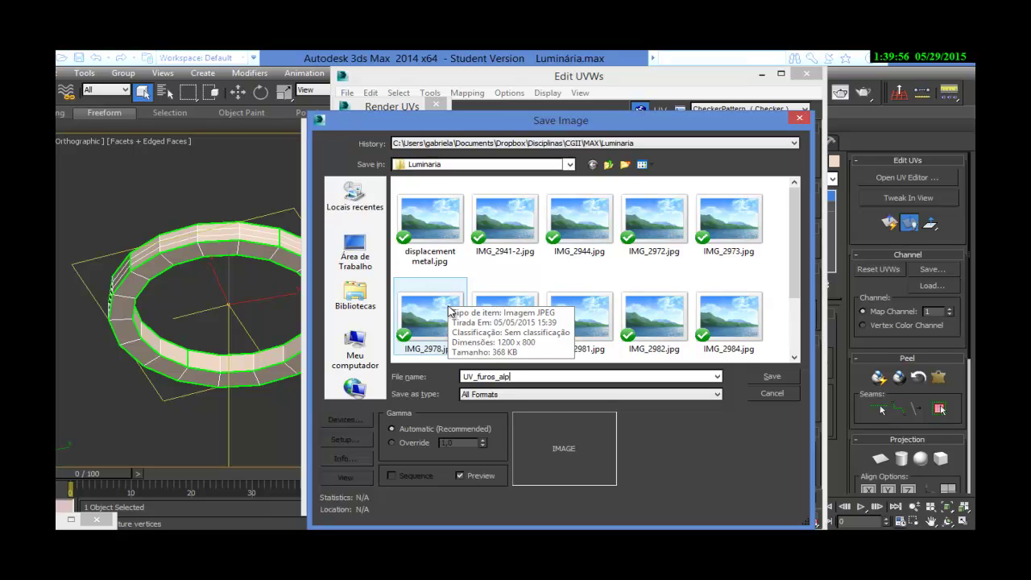
{"action": "left_click", "coordinate": [552, 394]}
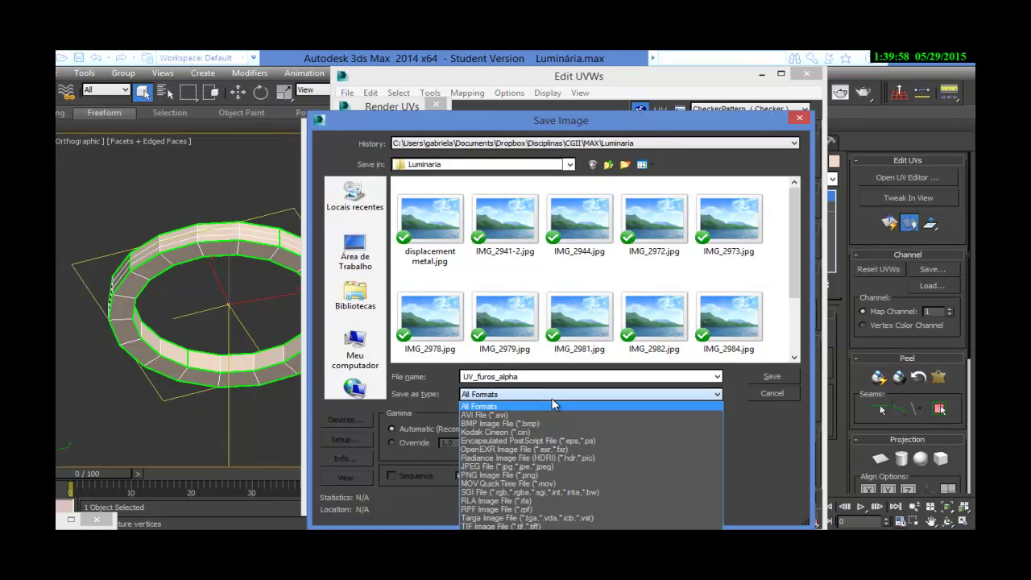
{"action": "left_click", "coordinate": [506, 477]}
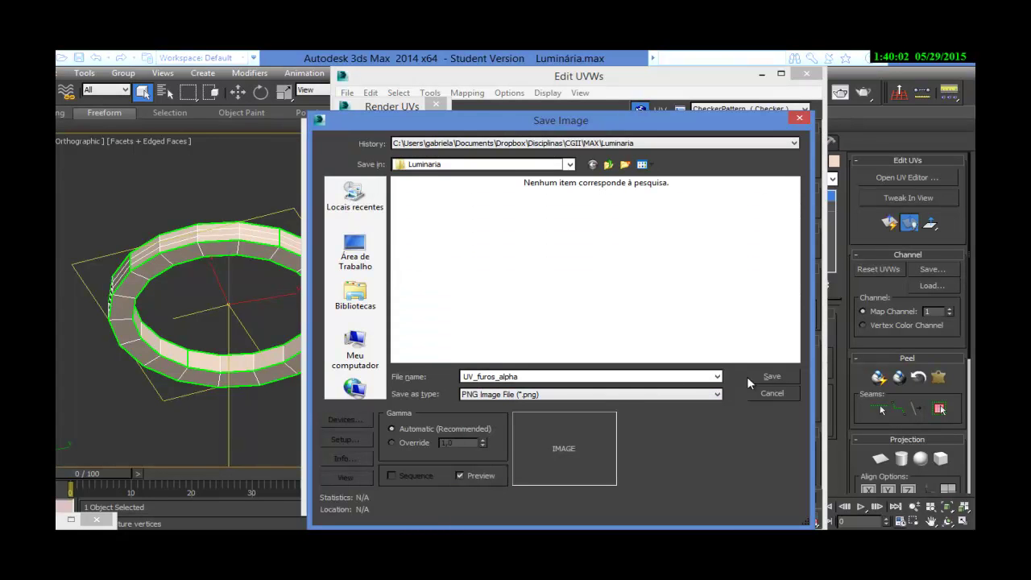
{"action": "left_click", "coordinate": [772, 379]}
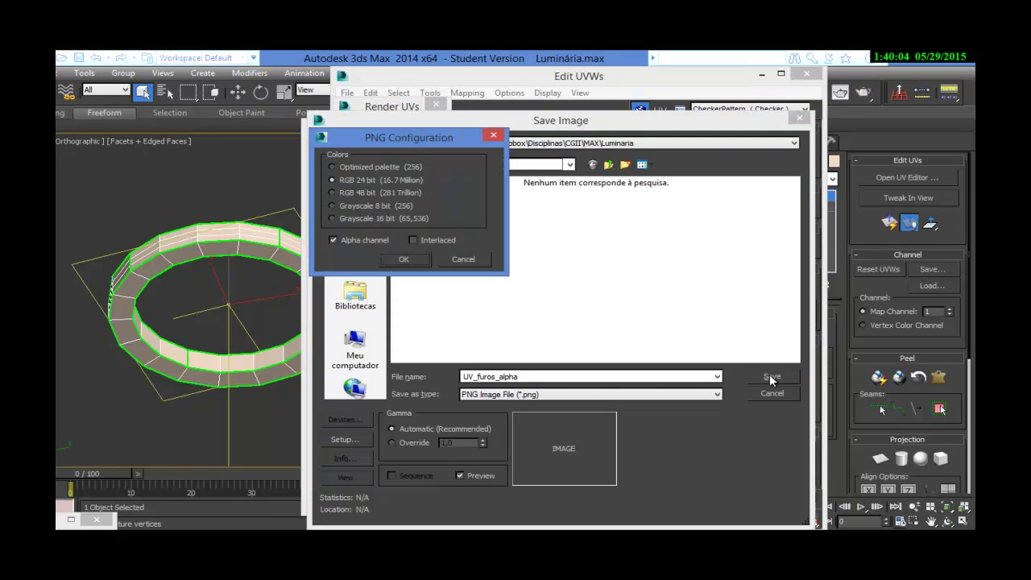
{"action": "left_click", "coordinate": [415, 259]}
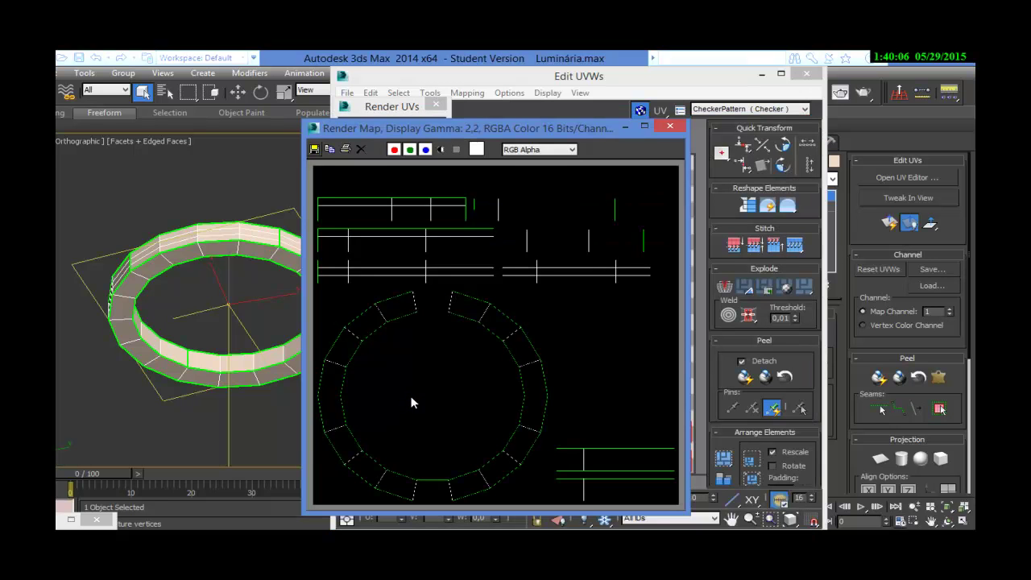
Step: Close the rendered map, the template settings and the UV editor
{"action": "left_click", "coordinate": [671, 126]}
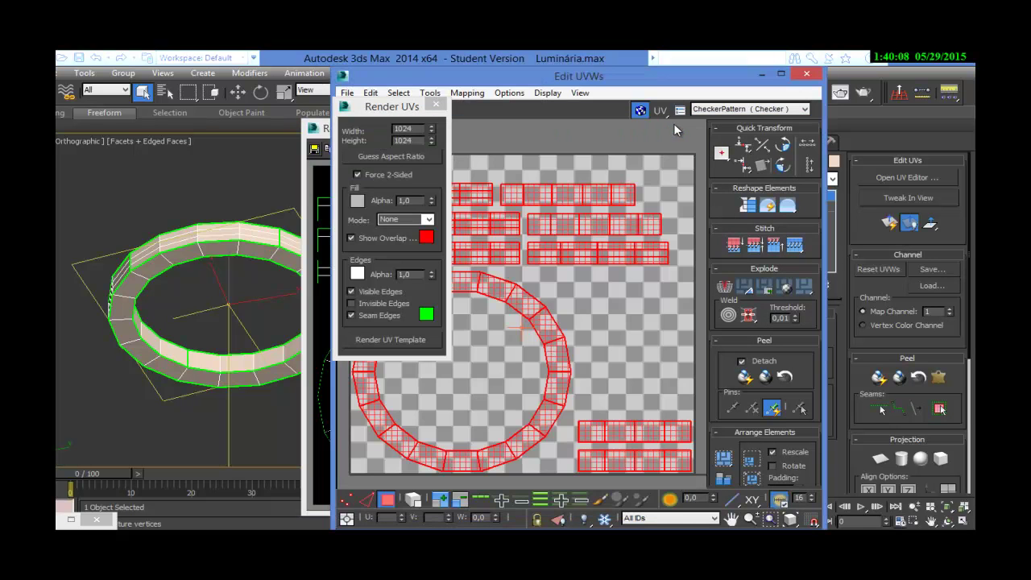
{"action": "left_click", "coordinate": [807, 73]}
{"action": "left_click", "coordinate": [669, 125]}
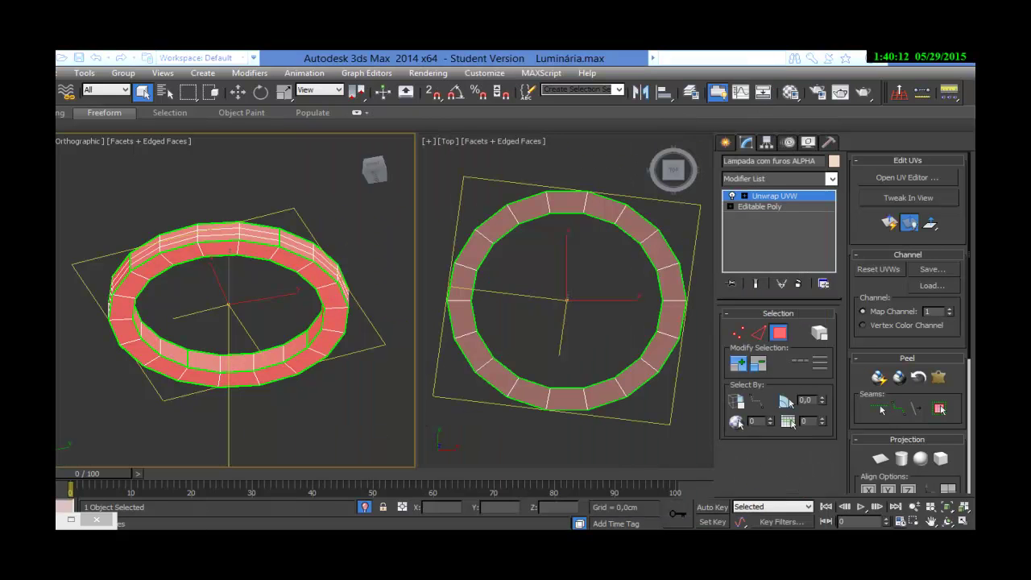
Step: Switch to Photoshop and open UV_furos_alpha.png, leaving it without colour management
{"action": "key", "text": "alt+Tab"}
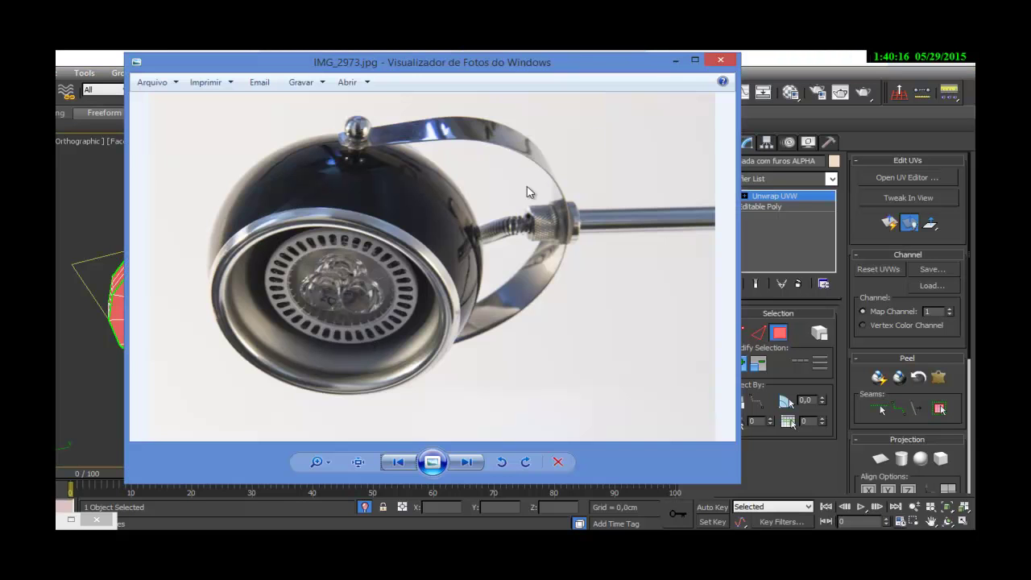
{"action": "left_click", "coordinate": [676, 60]}
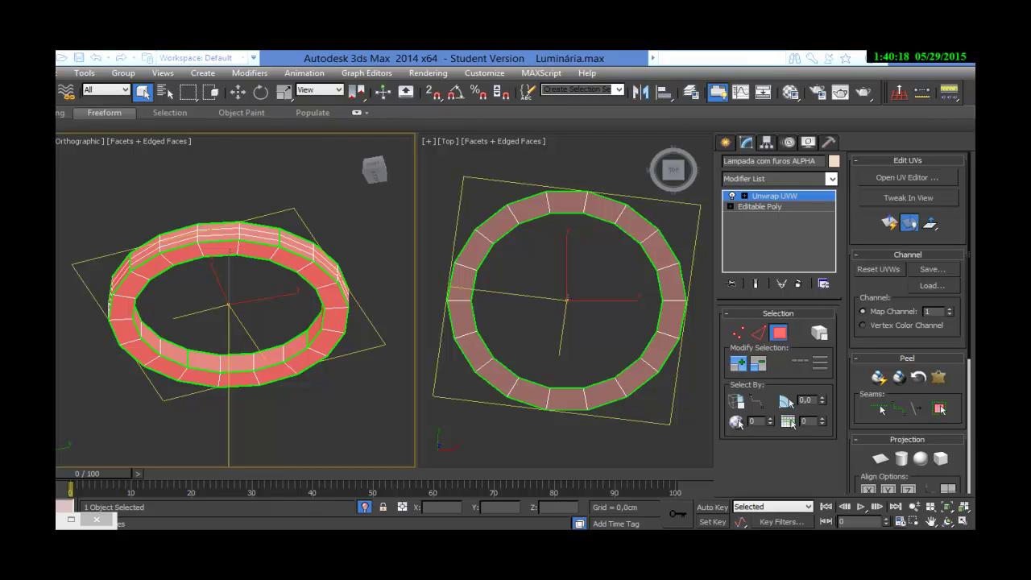
{"action": "key", "text": "alt+Tab"}
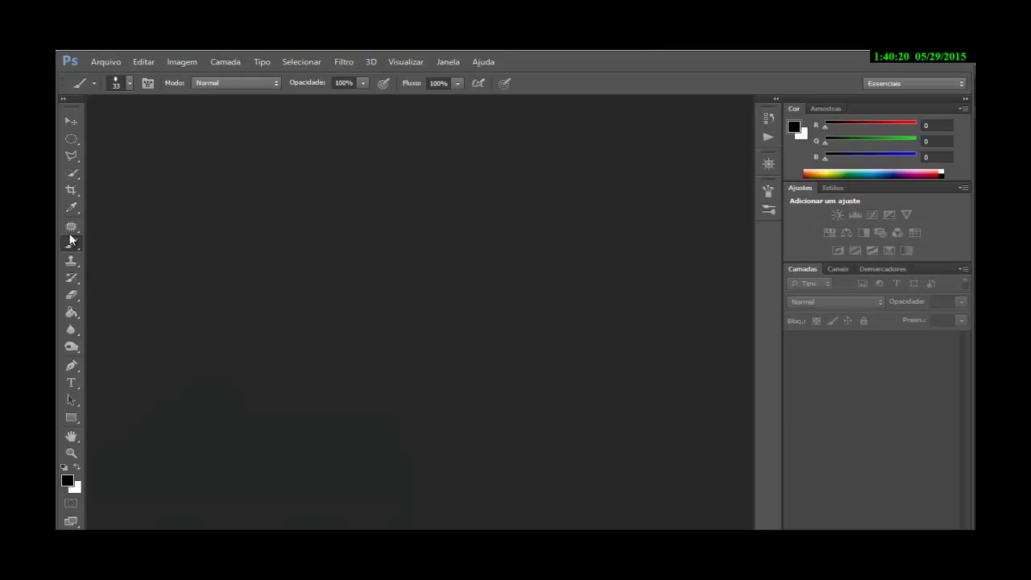
{"action": "left_click", "coordinate": [113, 62]}
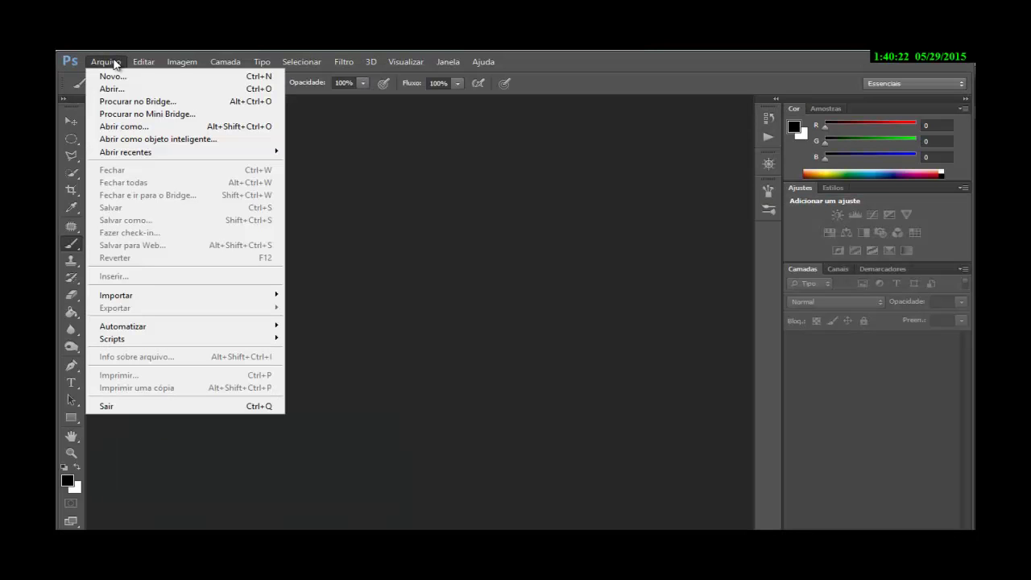
{"action": "left_click", "coordinate": [113, 89]}
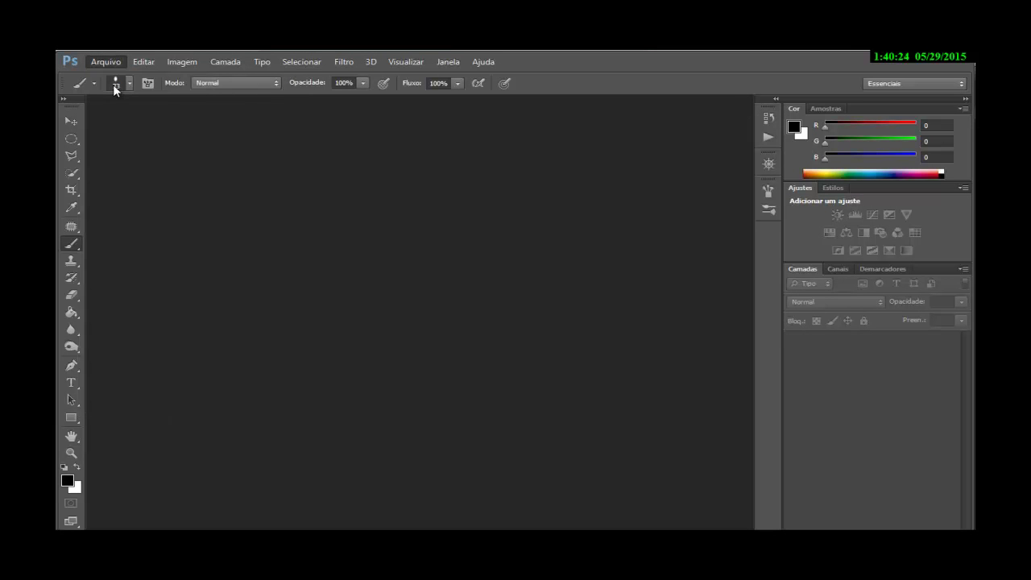
{"action": "left_click", "coordinate": [675, 367]}
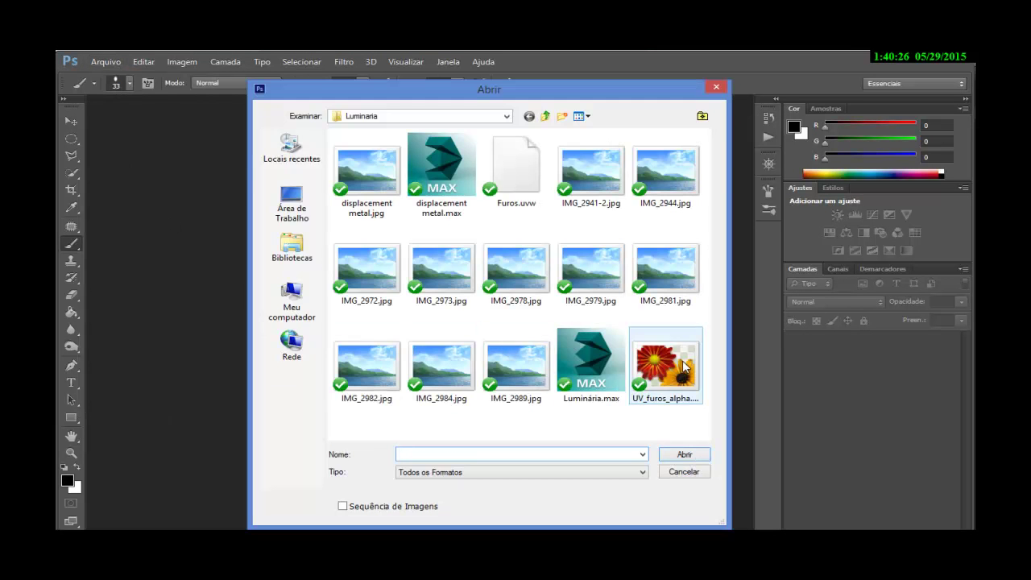
{"action": "left_click", "coordinate": [684, 456]}
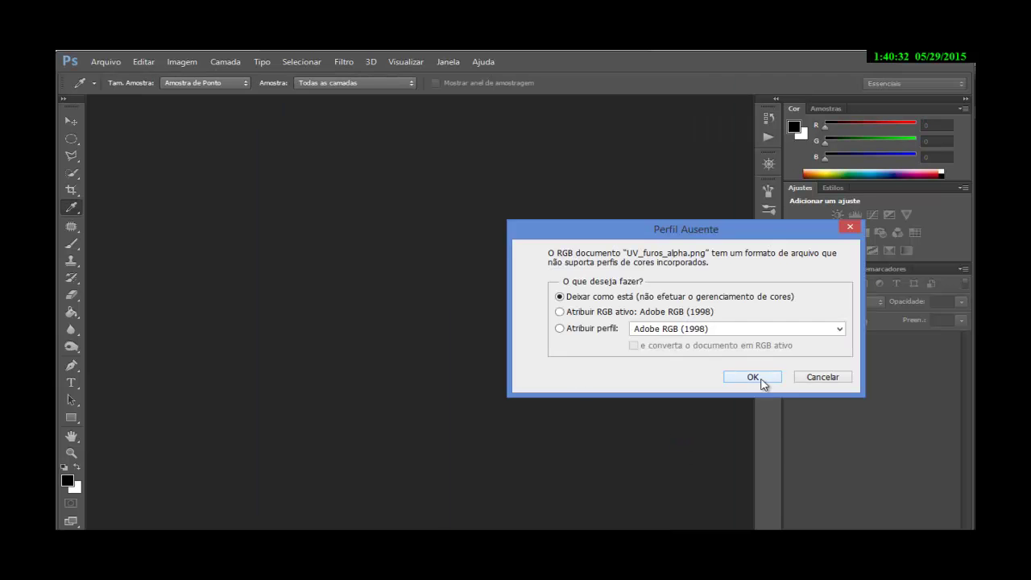
{"action": "left_click", "coordinate": [762, 381]}
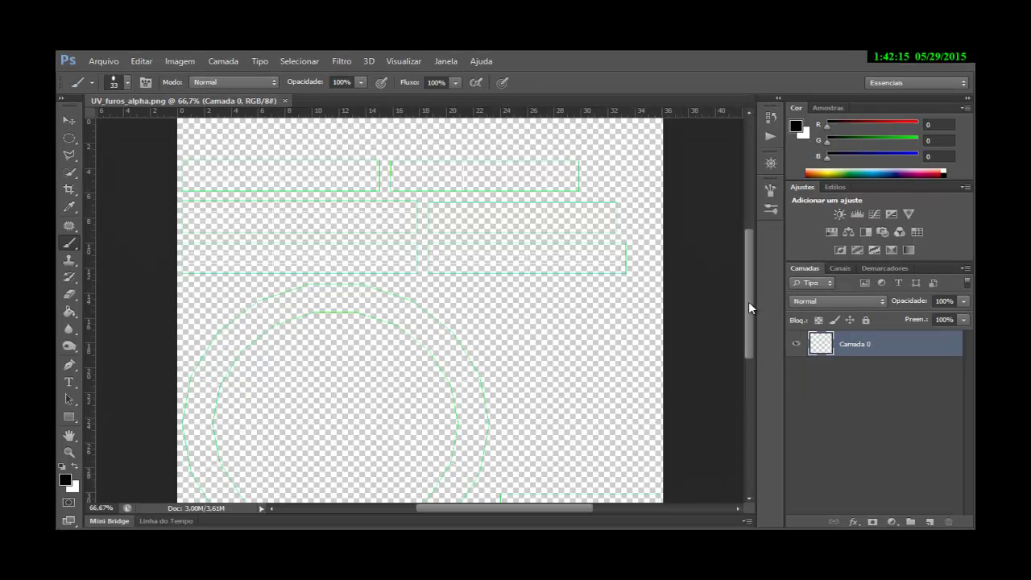
Step: Draw a circular marquee selection over the large ring in the UV template
{"action": "left_click_drag", "start_coordinate": [749, 301], "coordinate": [748, 388]}
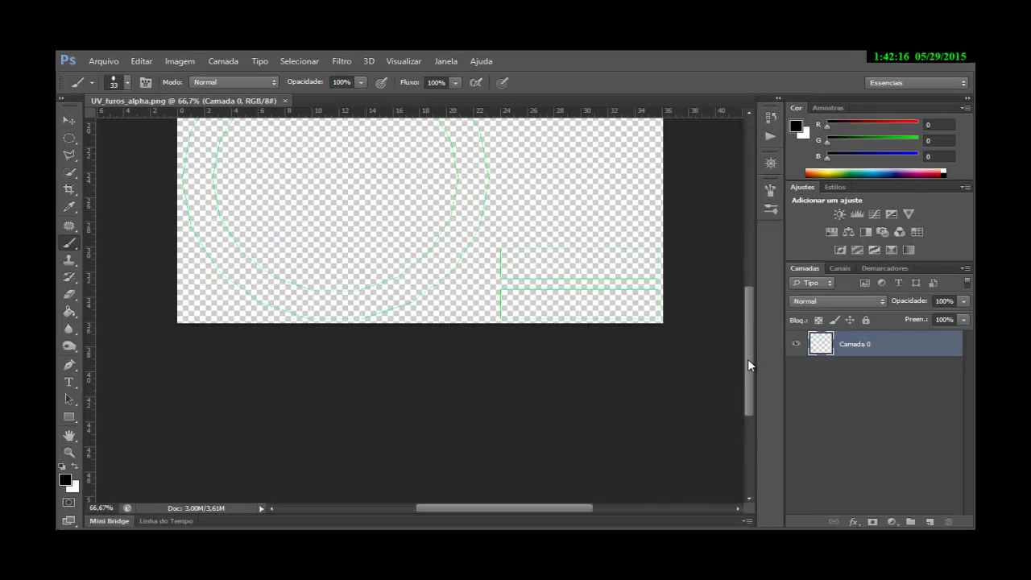
{"action": "left_click_drag", "start_coordinate": [748, 365], "coordinate": [747, 338]}
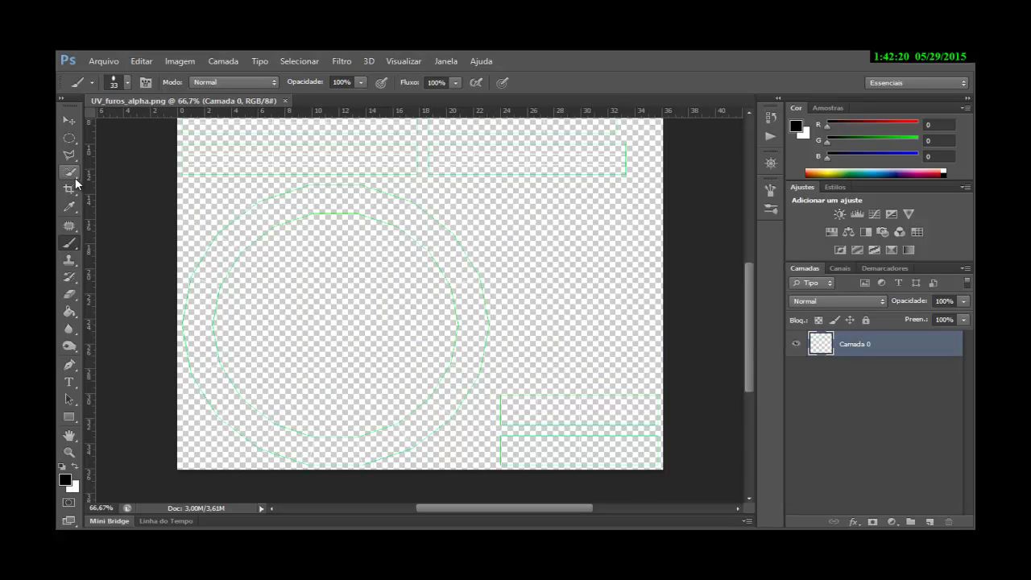
{"action": "left_click", "coordinate": [72, 136]}
{"action": "left_click_drag", "start_coordinate": [217, 200], "coordinate": [472, 452]}
Step: Transform the circular selection, widening it to 109.41% so it runs between the ring's inner and outer outlines
{"action": "left_click", "coordinate": [299, 61]}
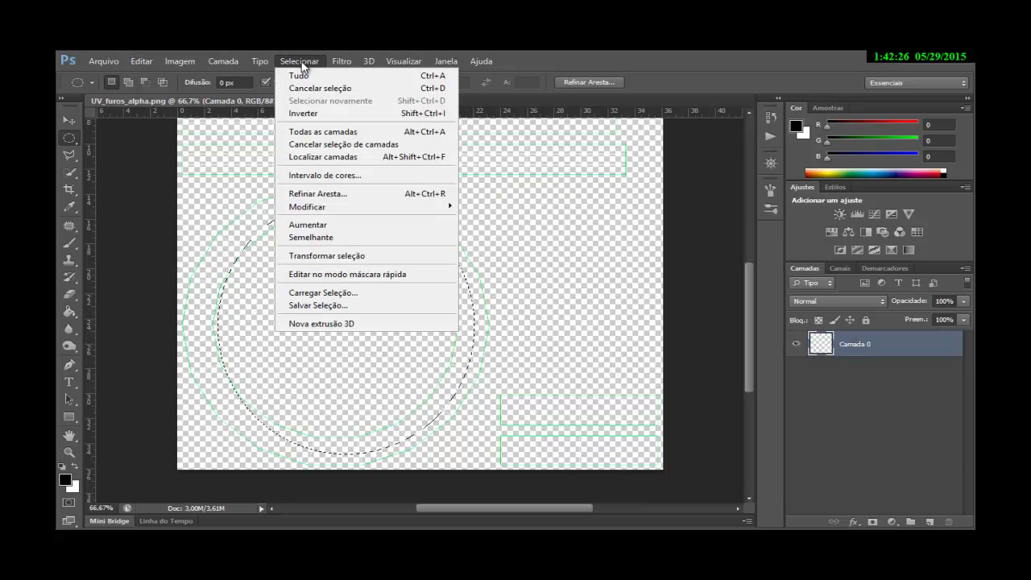
{"action": "left_click", "coordinate": [384, 257]}
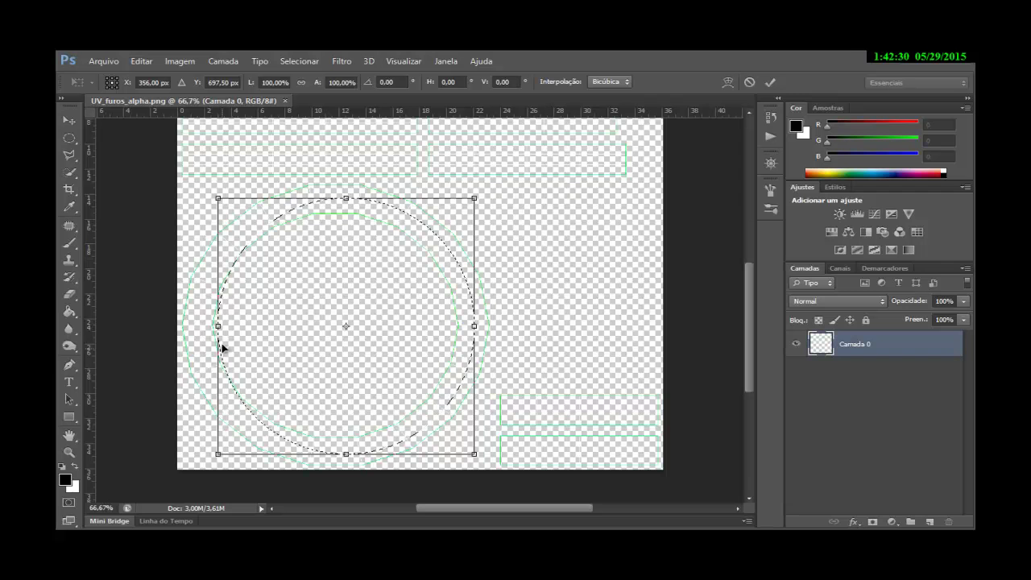
{"action": "left_click_drag", "start_coordinate": [218, 325], "coordinate": [193, 325]}
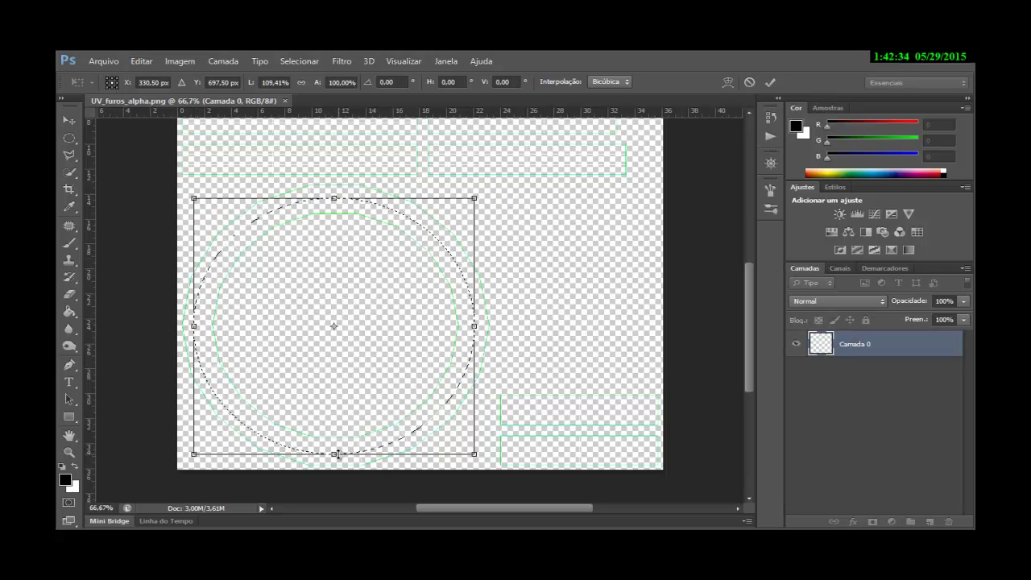
{"action": "key", "text": "v"}
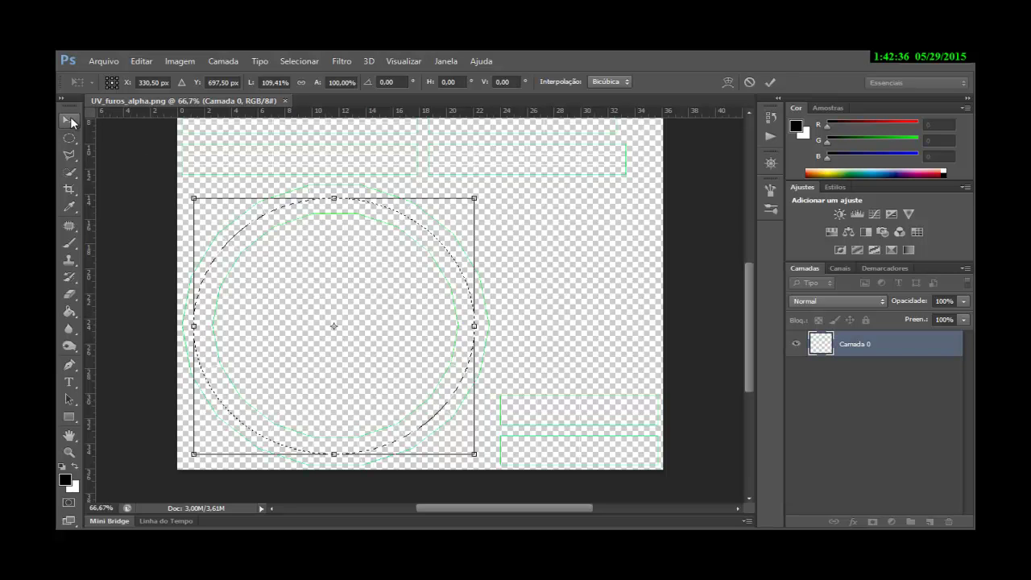
{"action": "left_click", "coordinate": [429, 245]}
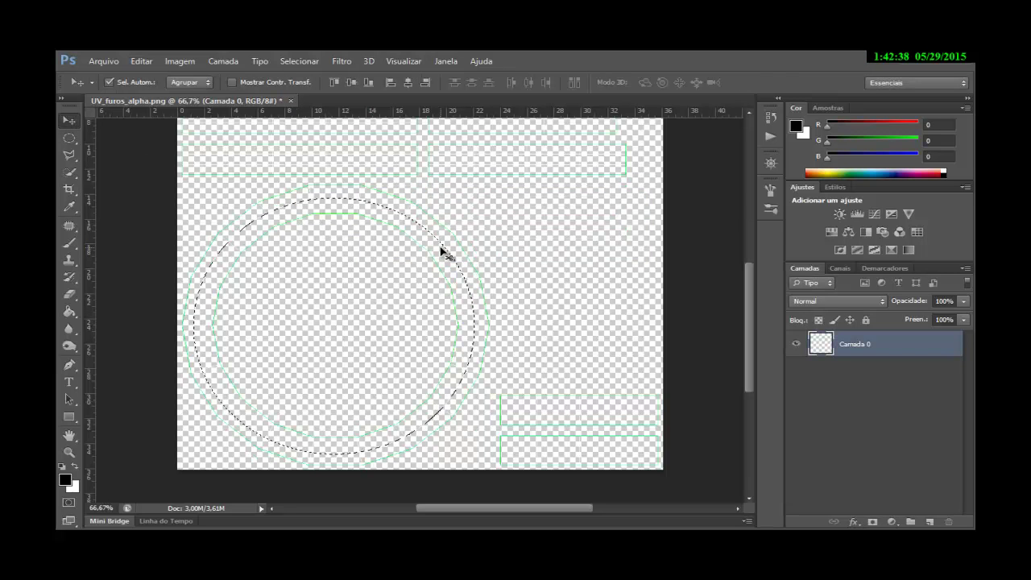
Step: Convert the circular selection into a work path
{"action": "left_click", "coordinate": [901, 269]}
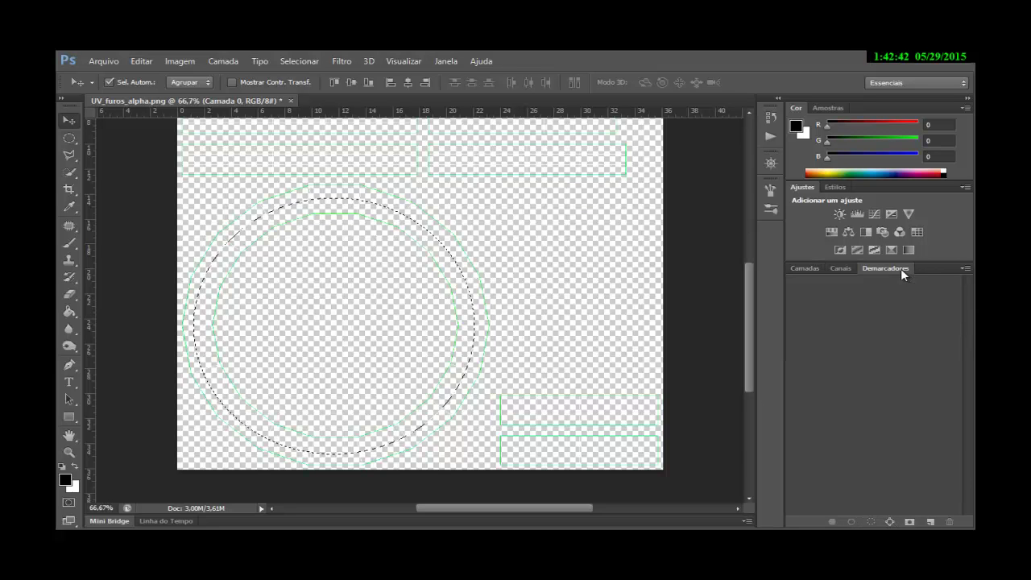
{"action": "left_click", "coordinate": [889, 522]}
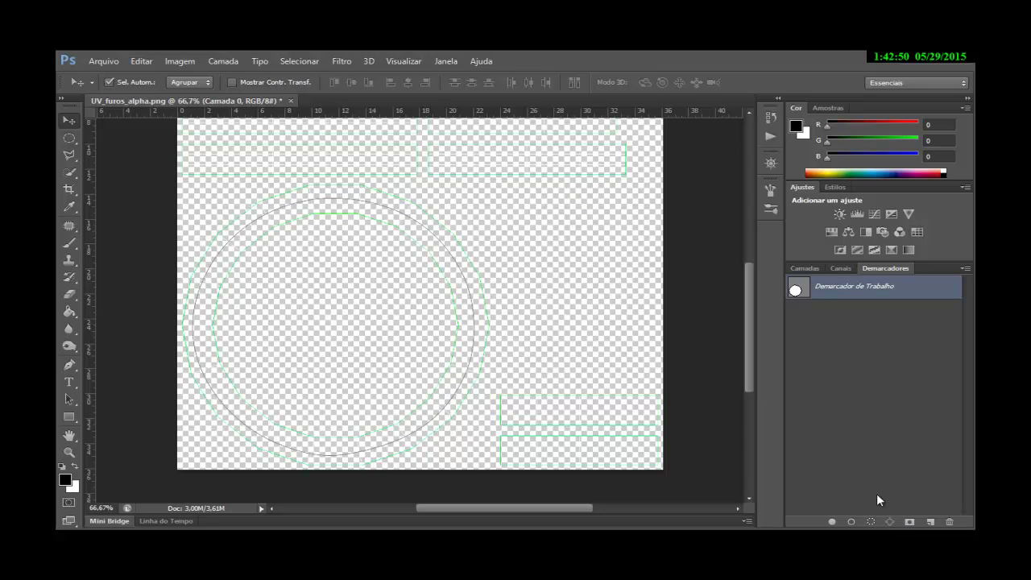
Step: Add a new layer above Camada 0 and name it Furos
{"action": "left_click", "coordinate": [806, 266]}
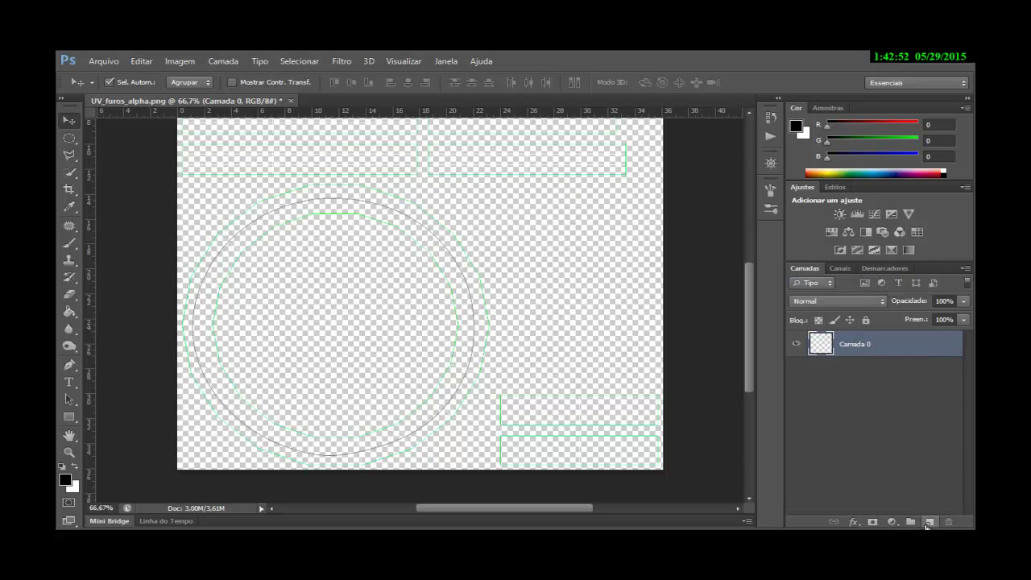
{"action": "left_click", "coordinate": [928, 523]}
{"action": "double_click", "coordinate": [854, 345]}
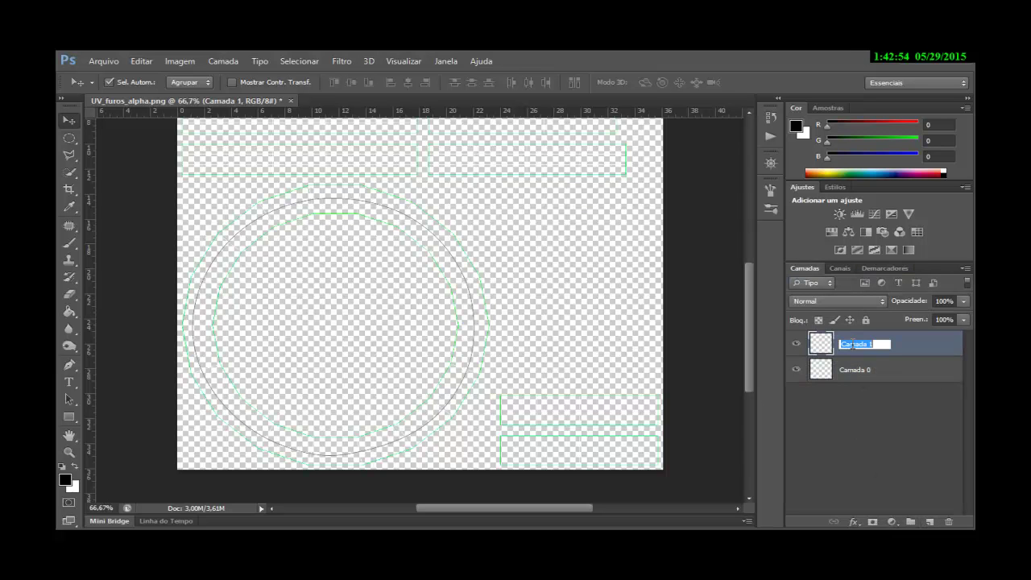
{"action": "type", "text": "Furos"}
{"action": "key", "text": "Return"}
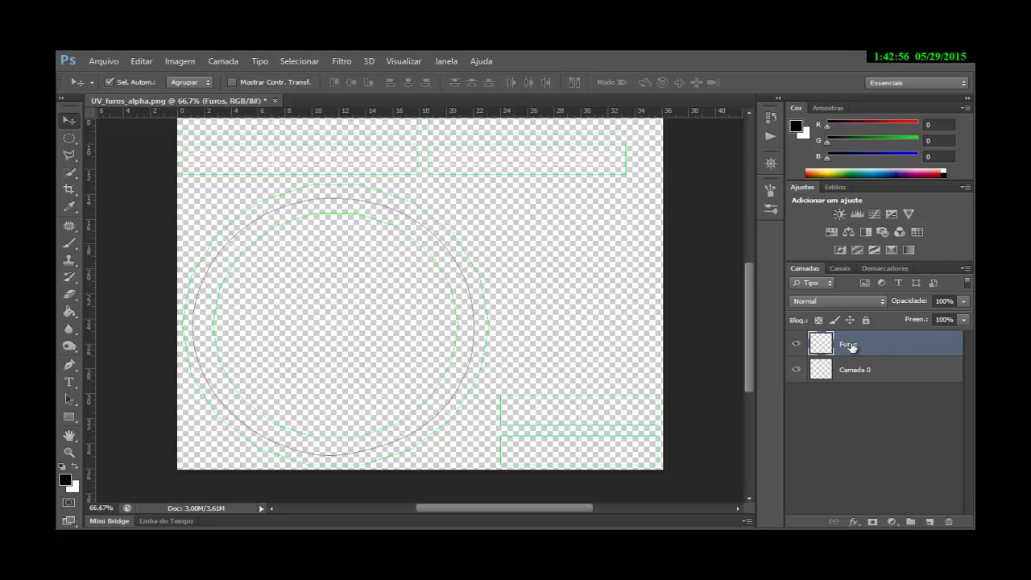
Step: Hide the UV template layer Camada 0 and bring up the work path
{"action": "left_click", "coordinate": [798, 370]}
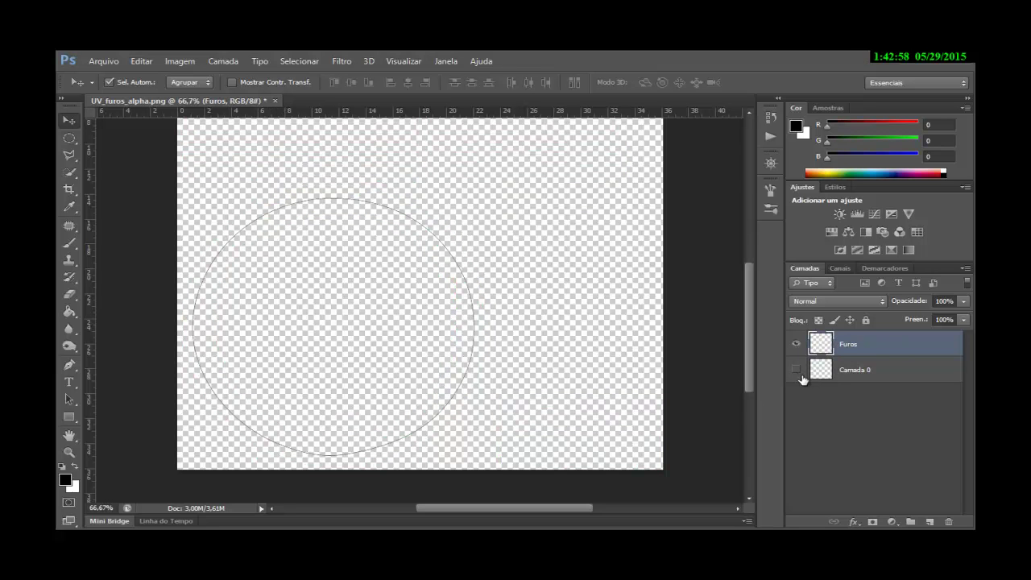
{"action": "left_click", "coordinate": [879, 269]}
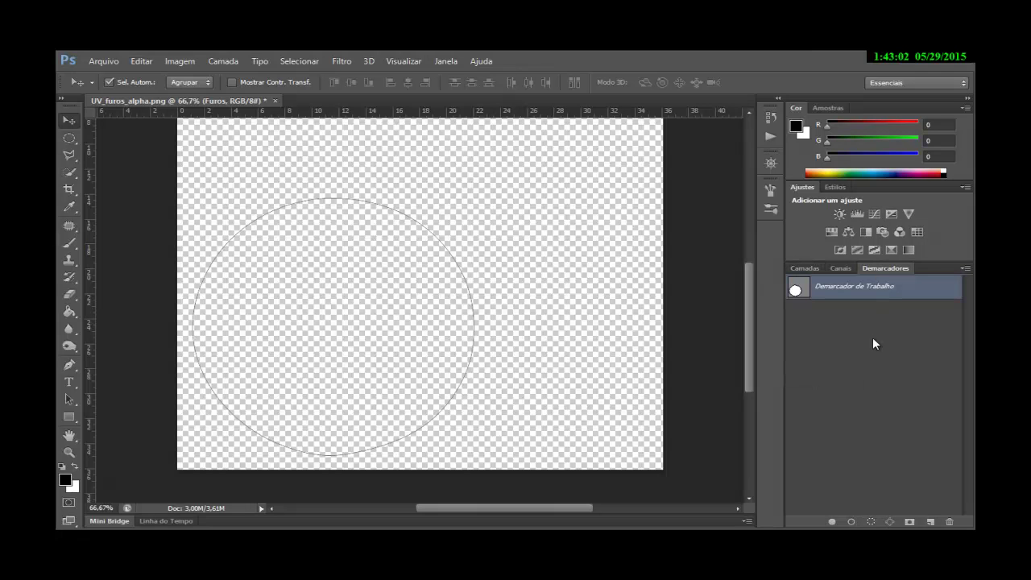
{"action": "left_click", "coordinate": [772, 190]}
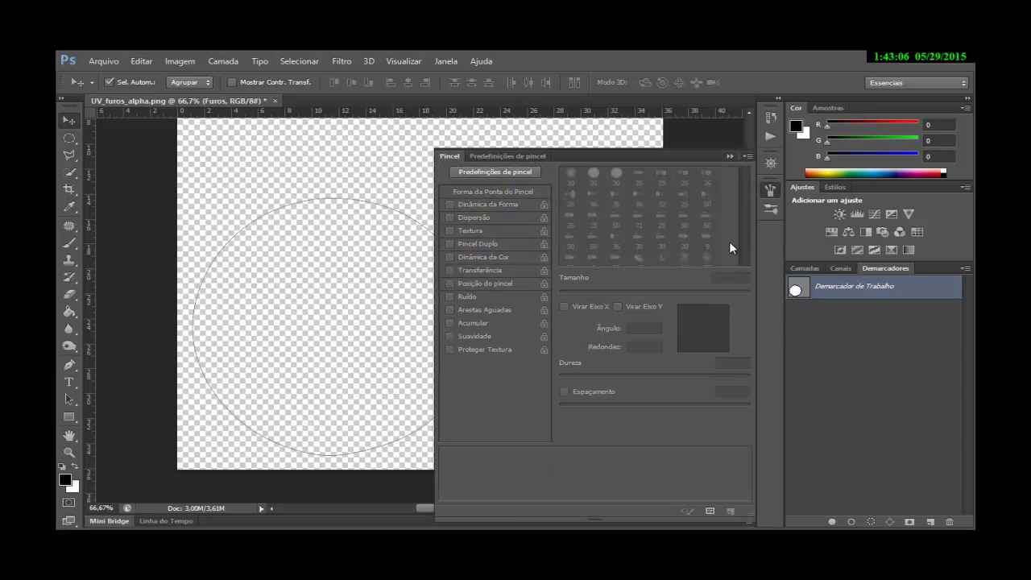
{"action": "left_click", "coordinate": [730, 156]}
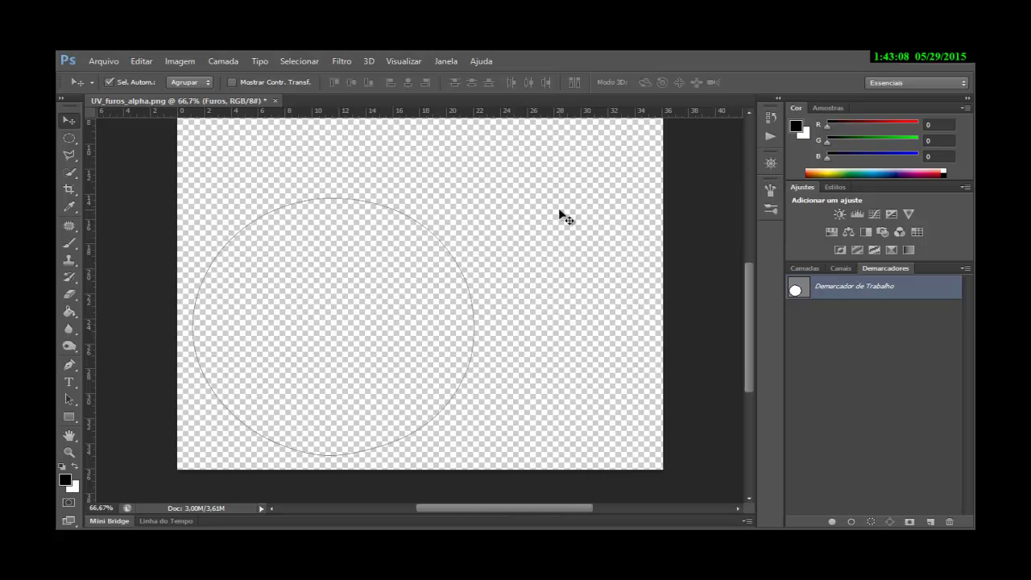
Step: Select the Brush tool and set the foreground colour to red, ff0000
{"action": "left_click", "coordinate": [72, 239]}
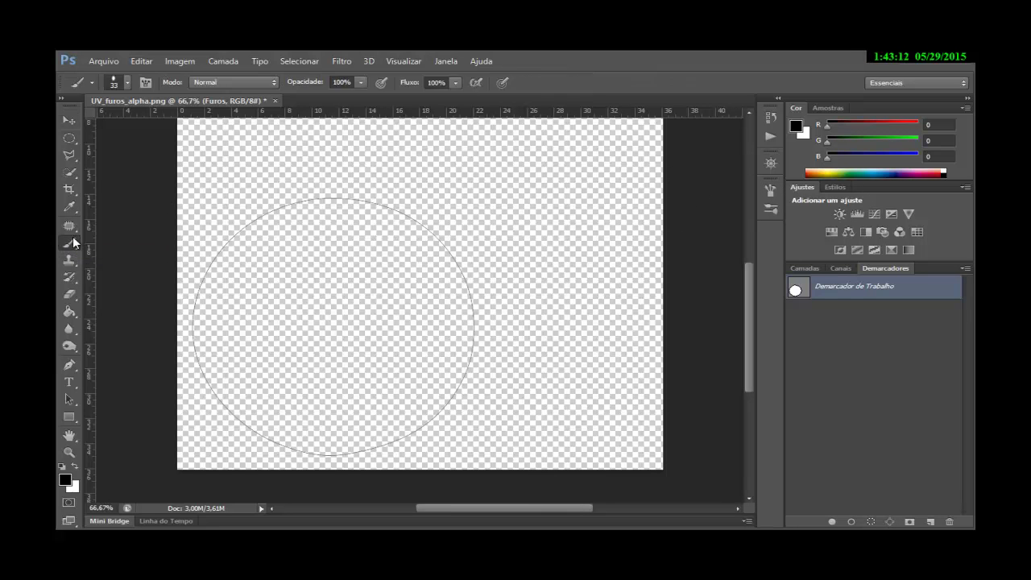
{"action": "left_click", "coordinate": [64, 480]}
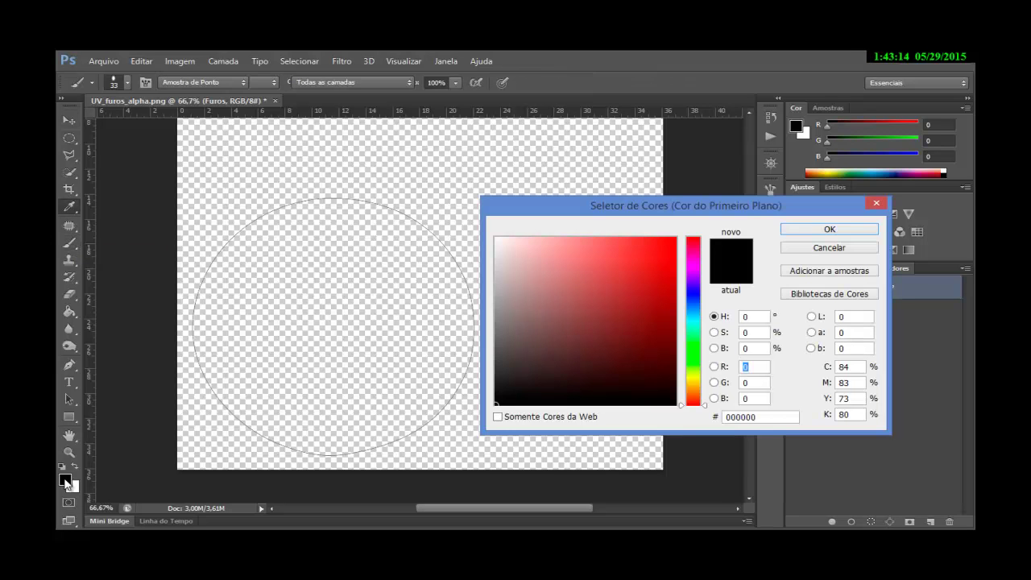
{"action": "double_click", "coordinate": [758, 418]}
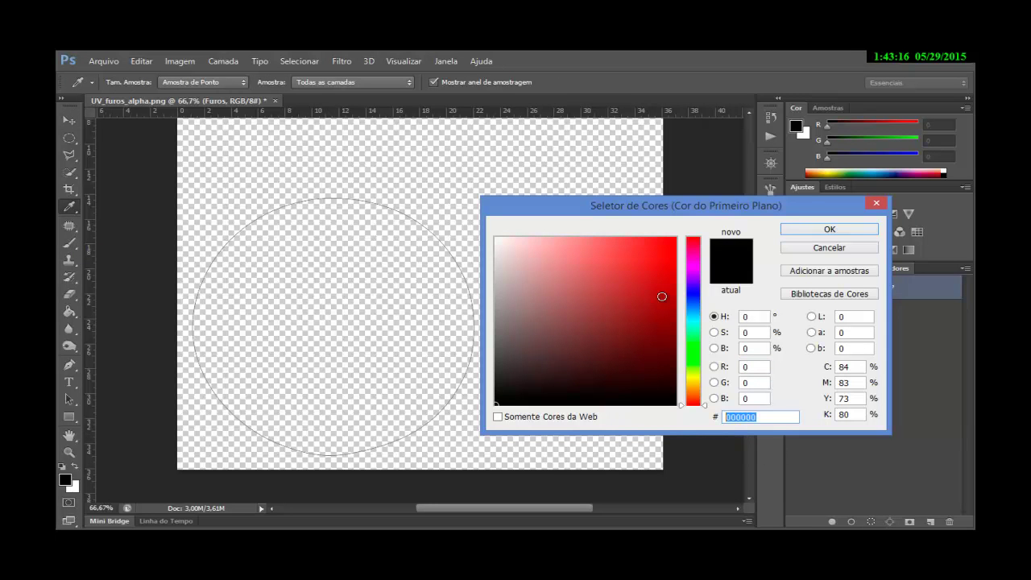
{"action": "type", "text": "ff0000"}
{"action": "left_click", "coordinate": [858, 228]}
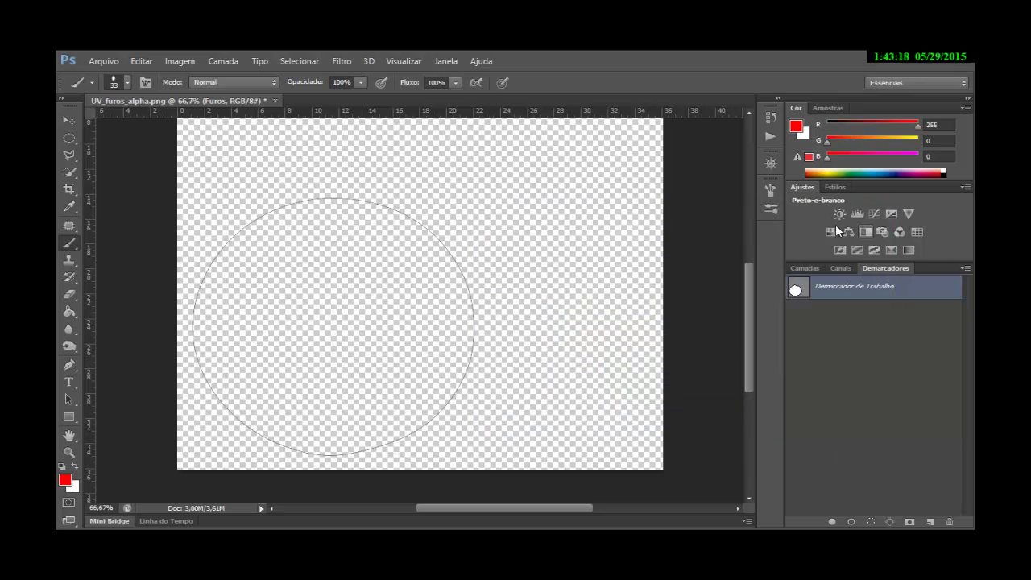
Step: Choose the 45 px textured brush tip, set its spacing to 194%, and try stroking the work path with it
{"action": "left_click", "coordinate": [770, 191]}
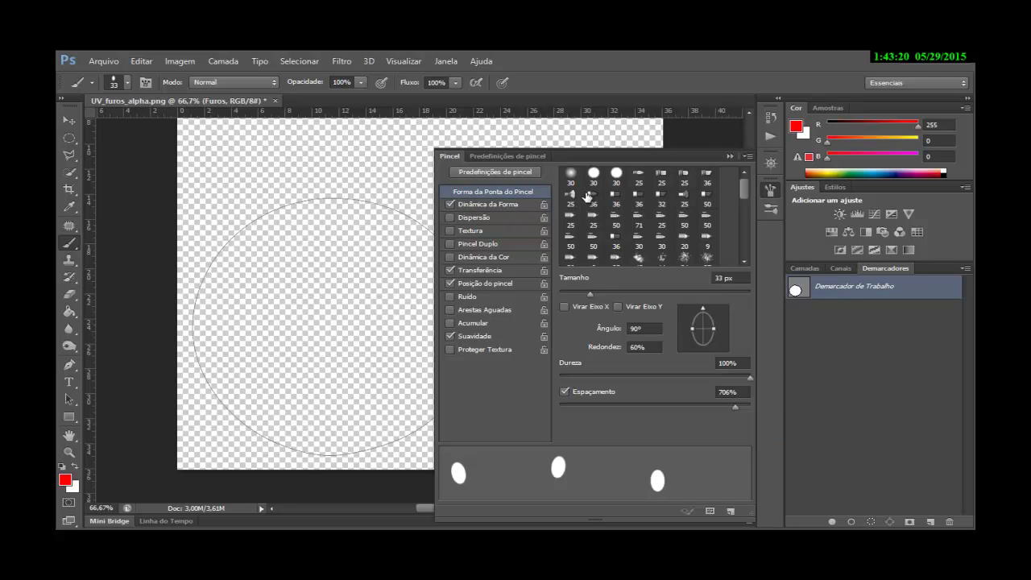
{"action": "left_click", "coordinate": [639, 257]}
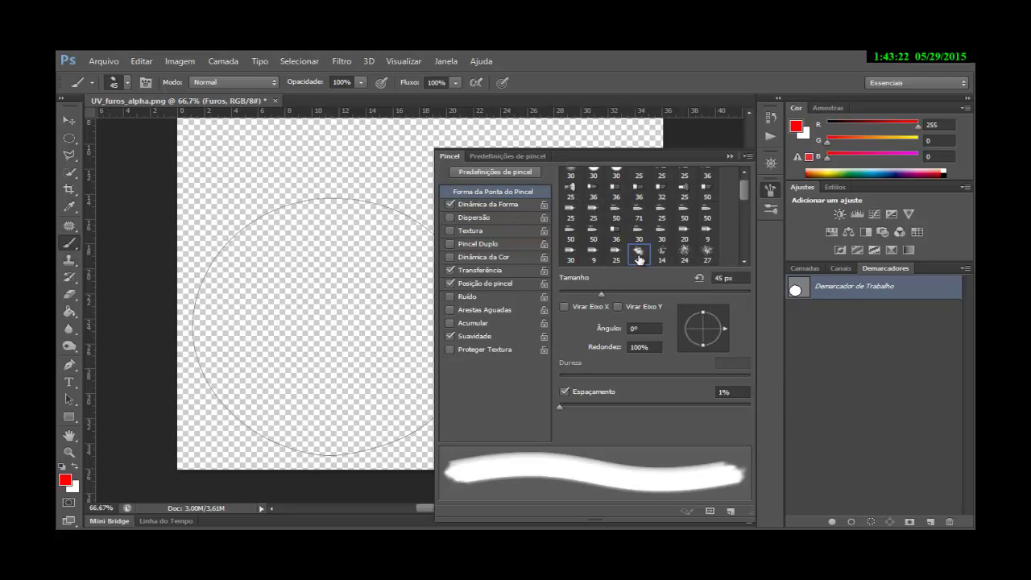
{"action": "left_click_drag", "start_coordinate": [677, 405], "coordinate": [700, 405]}
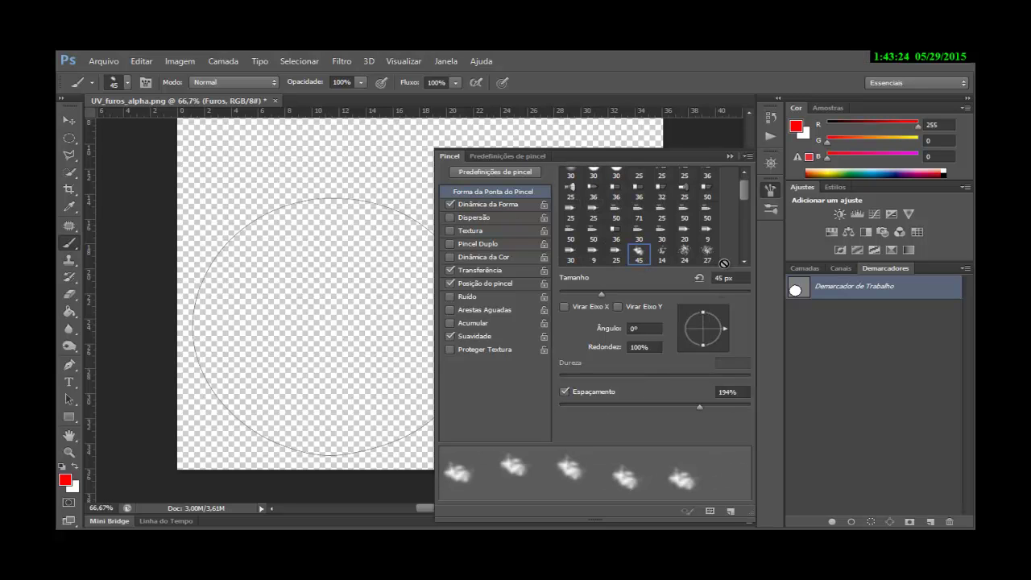
{"action": "left_click", "coordinate": [731, 155]}
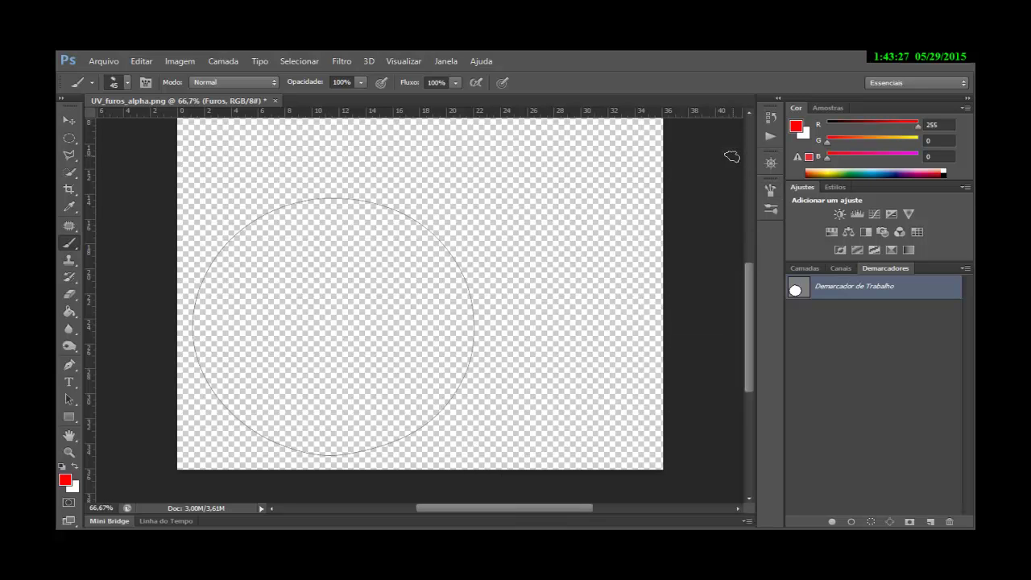
{"action": "left_click", "coordinate": [851, 522]}
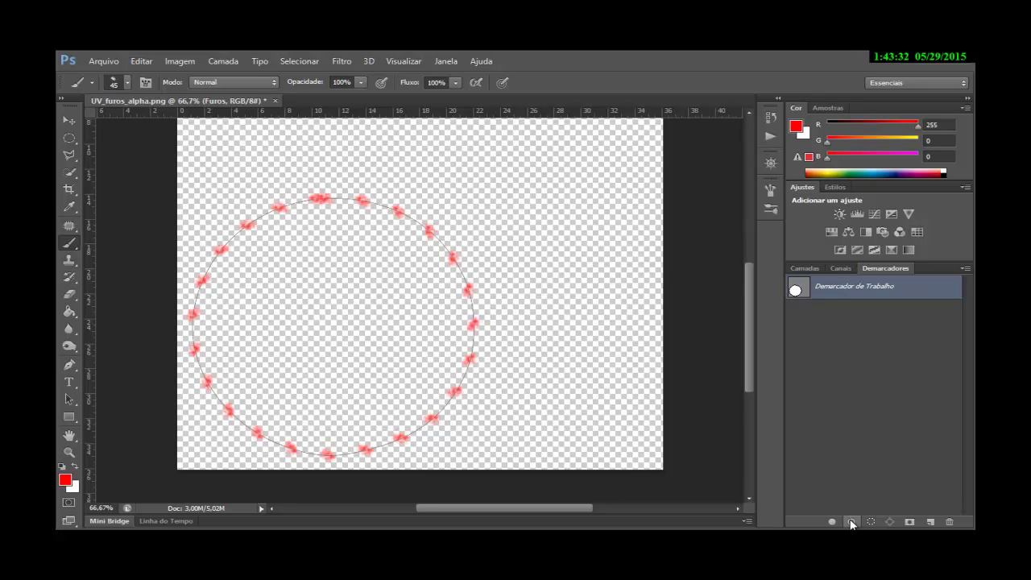
{"action": "key", "text": "ctrl+z"}
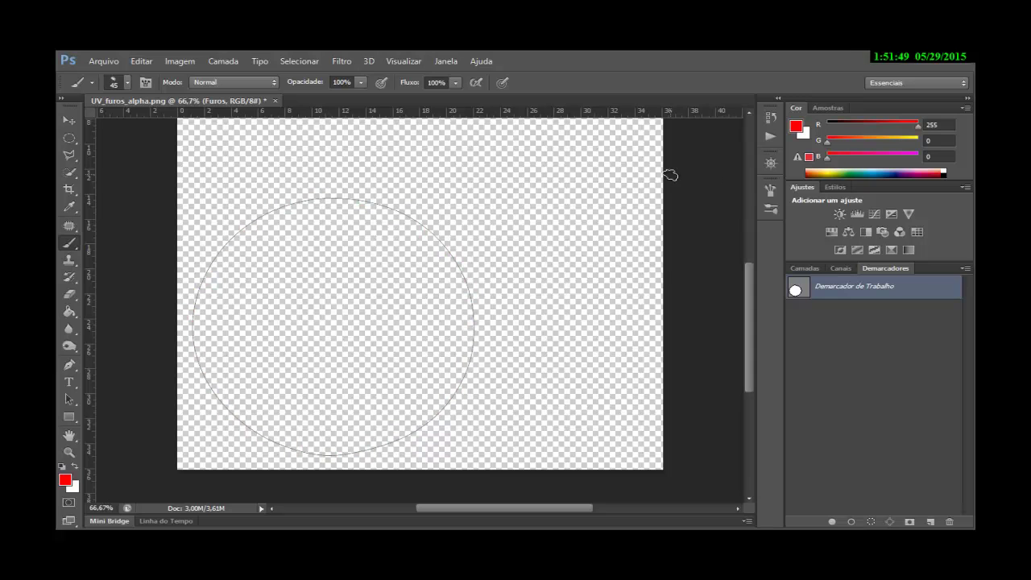
Step: Set the foreground colour to black, 000000, and return to the Brush tool
{"action": "left_click", "coordinate": [70, 481]}
{"action": "left_click", "coordinate": [757, 416]}
{"action": "type", "text": "000000"}
{"action": "key", "text": "Return"}
{"action": "key", "text": "b"}
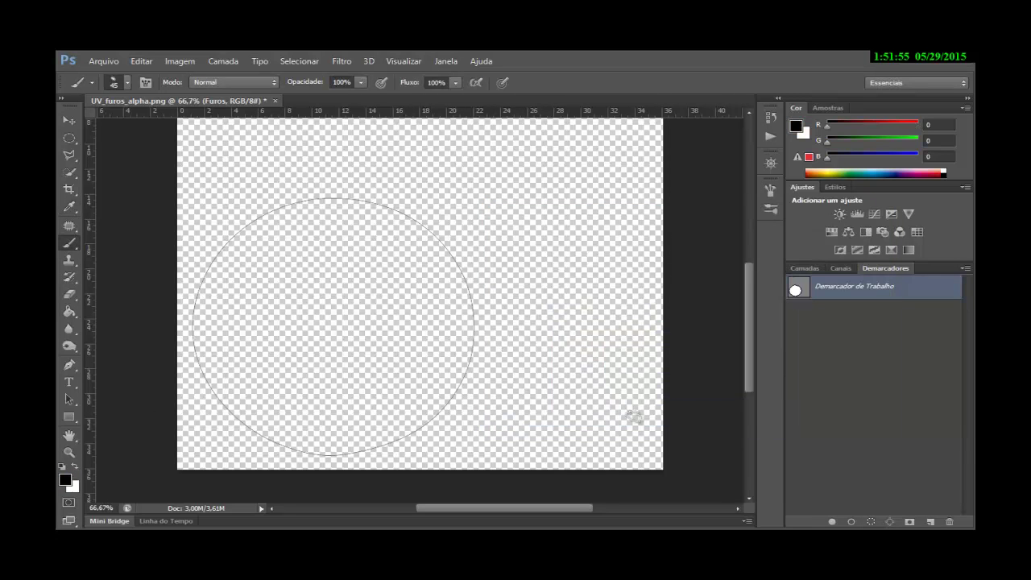
Step: Choose the 30 px hard round brush tip, set its spacing to 187%, and try stroking the work path with it
{"action": "left_click", "coordinate": [770, 190]}
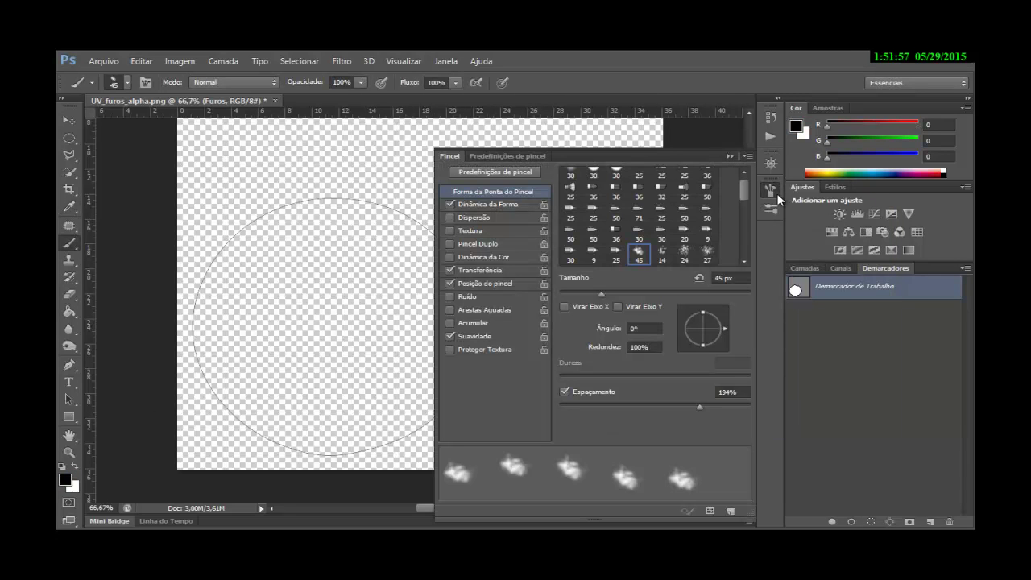
{"action": "scroll", "coordinate": [744, 178], "scroll_direction": "up", "scroll_amount": 2}
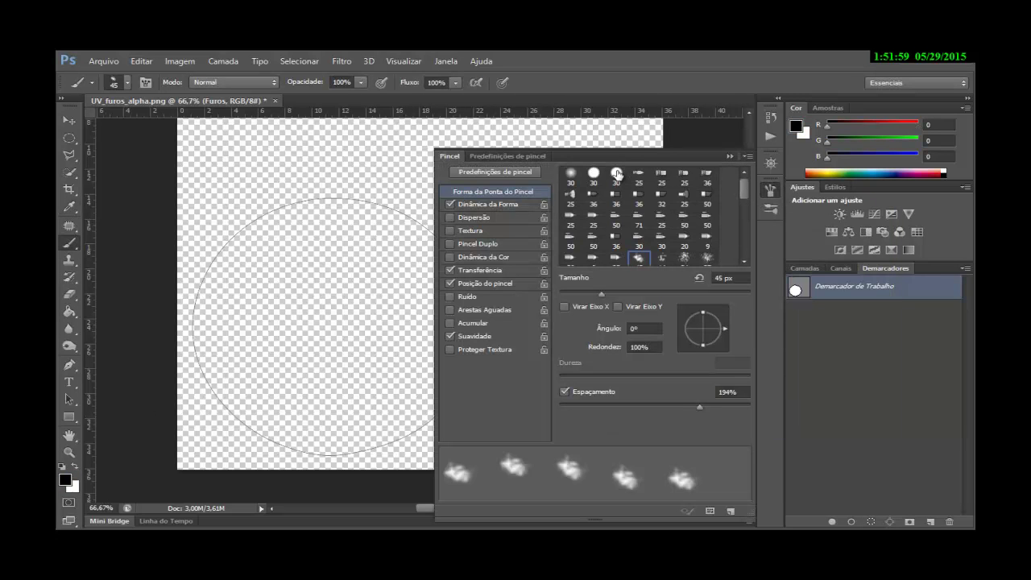
{"action": "left_click", "coordinate": [616, 173]}
{"action": "left_click_drag", "start_coordinate": [644, 157], "coordinate": [603, 115]}
{"action": "left_click", "coordinate": [545, 363]}
{"action": "left_click", "coordinate": [764, 160]}
{"action": "left_click", "coordinate": [770, 165]}
{"action": "left_click_drag", "start_coordinate": [643, 398], "coordinate": [696, 401]}
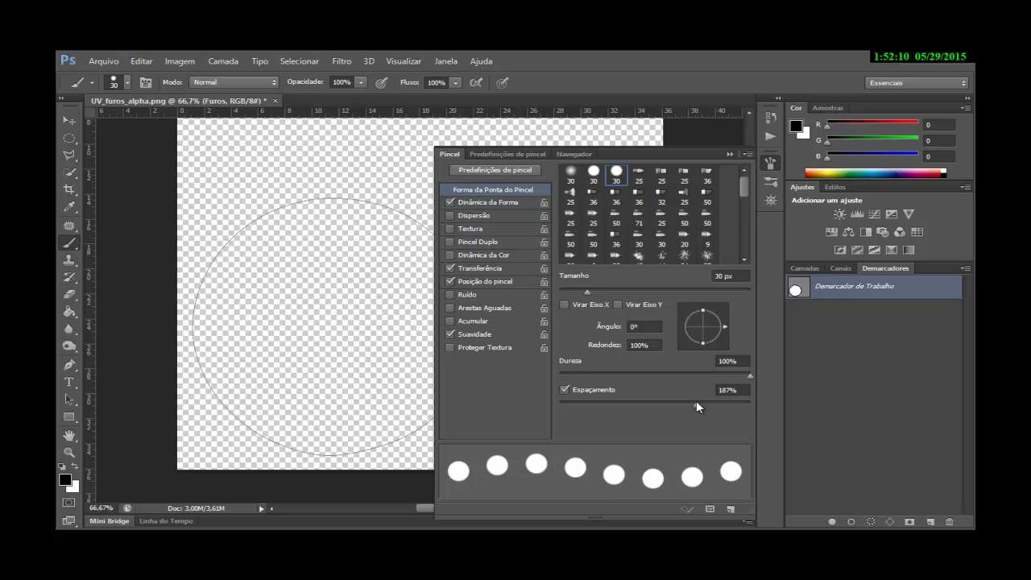
{"action": "left_click", "coordinate": [852, 521]}
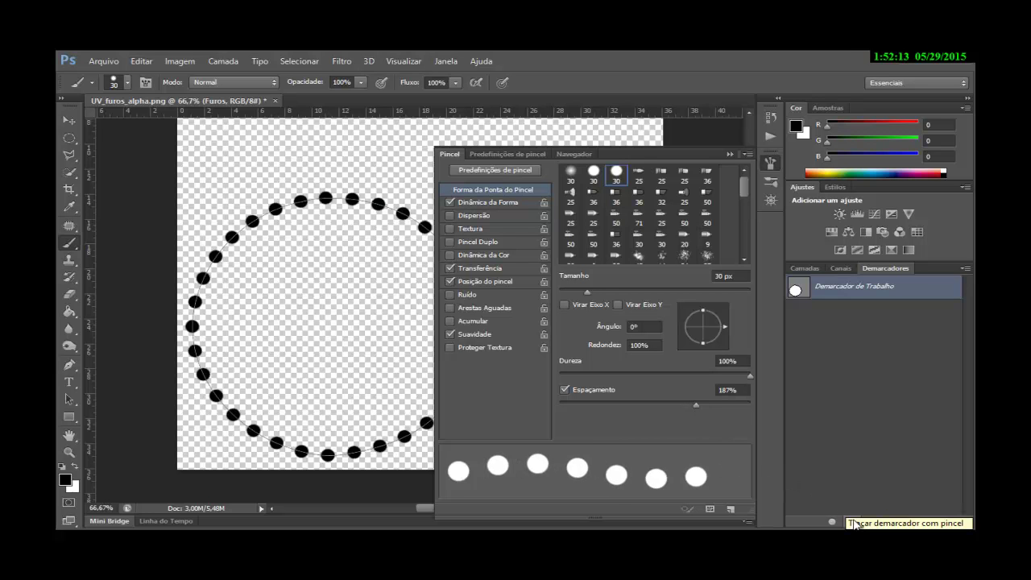
{"action": "key", "text": "ctrl+z"}
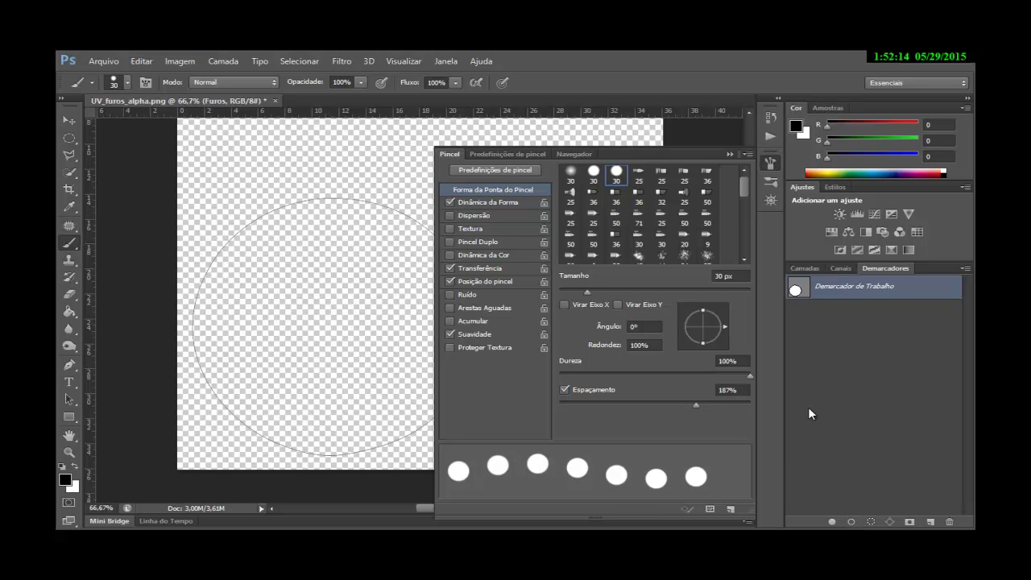
Step: Show the UV template layer Camada 0 and return to the work path
{"action": "left_click", "coordinate": [730, 154]}
{"action": "left_click", "coordinate": [805, 269]}
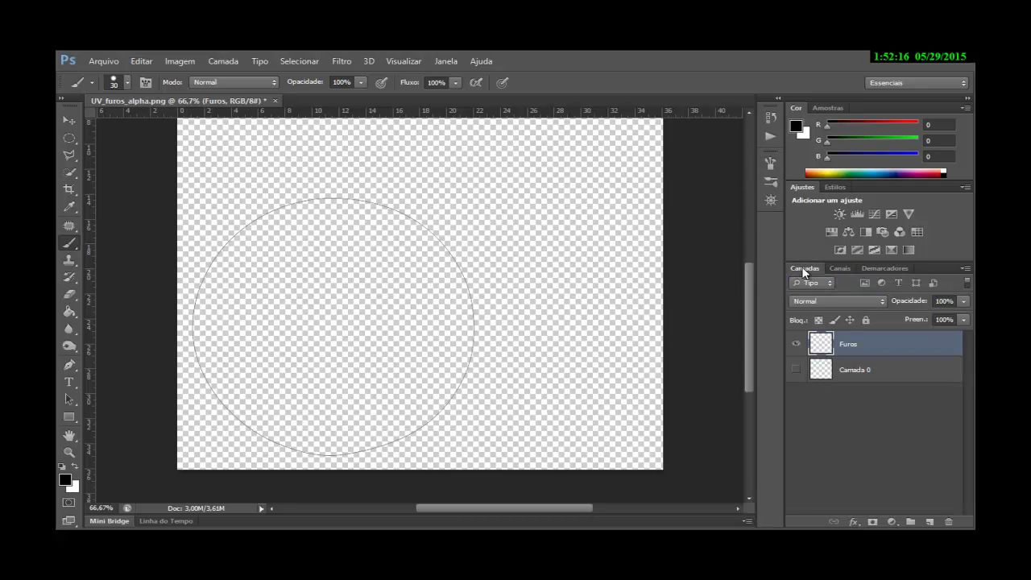
{"action": "left_click", "coordinate": [798, 370]}
{"action": "left_click", "coordinate": [888, 268]}
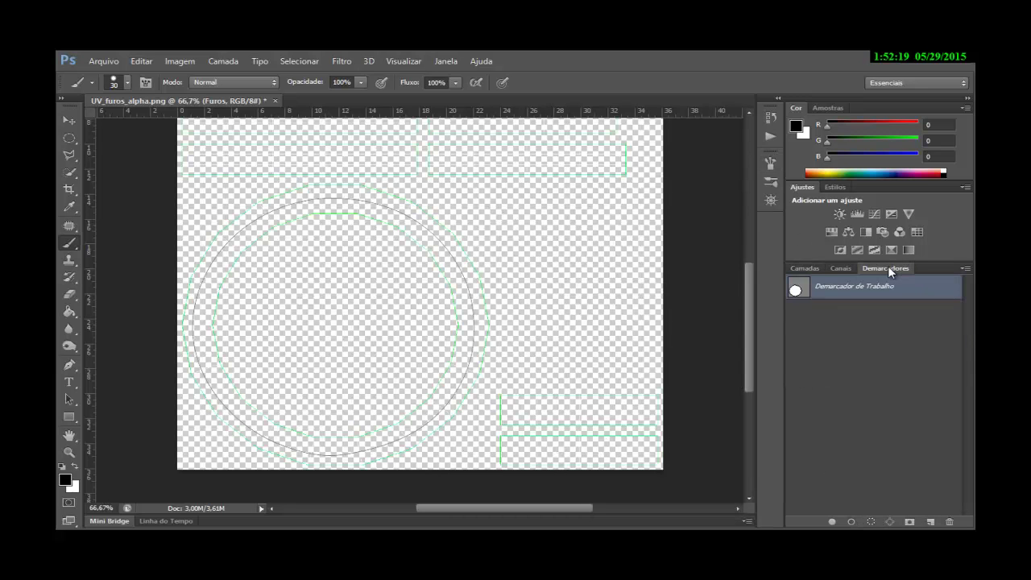
Step: Try stroking the work path with the 30 px round brush over the visible UV template
{"action": "left_click", "coordinate": [770, 163]}
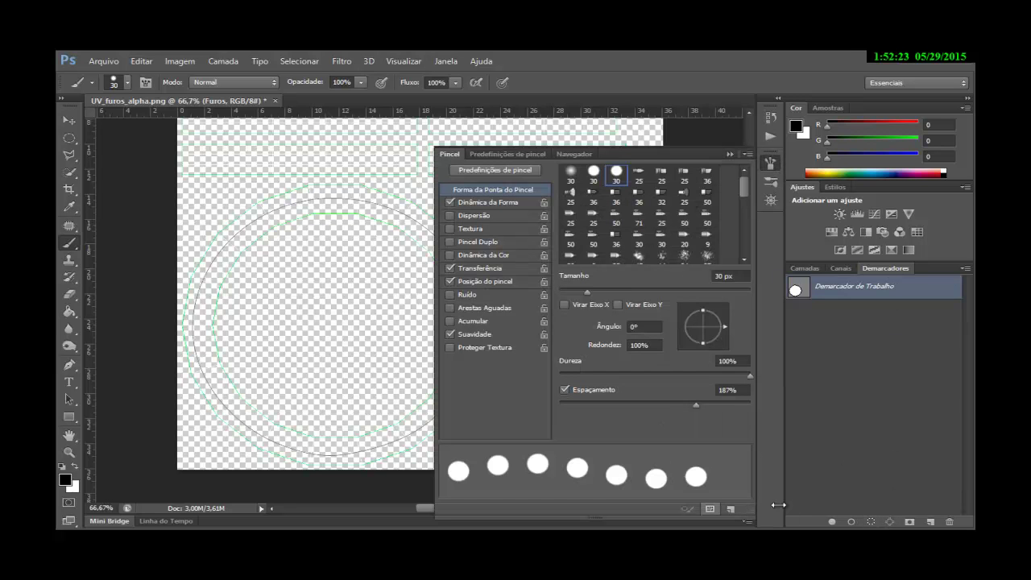
{"action": "left_click", "coordinate": [853, 522]}
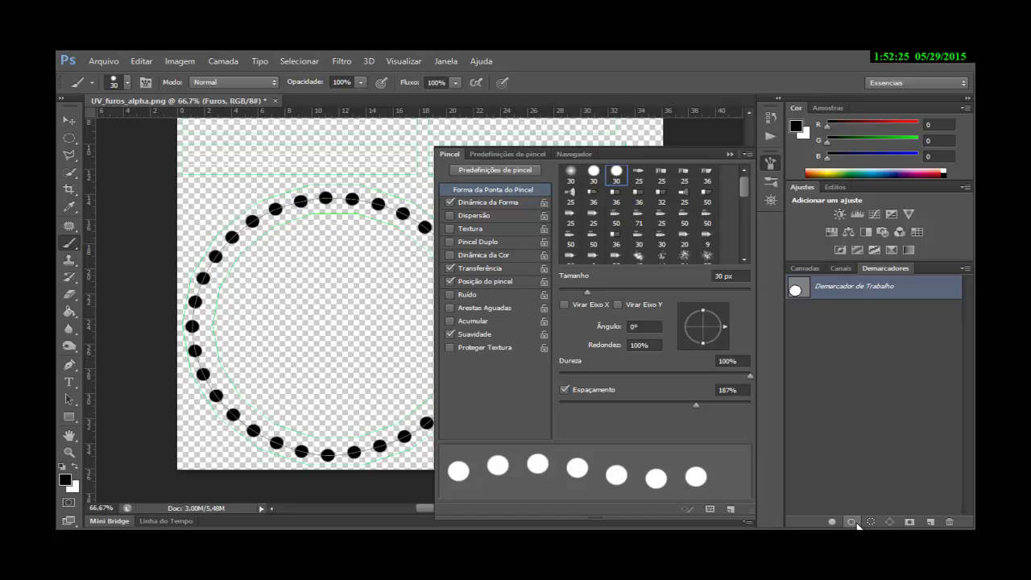
{"action": "key", "text": "ctrl+z"}
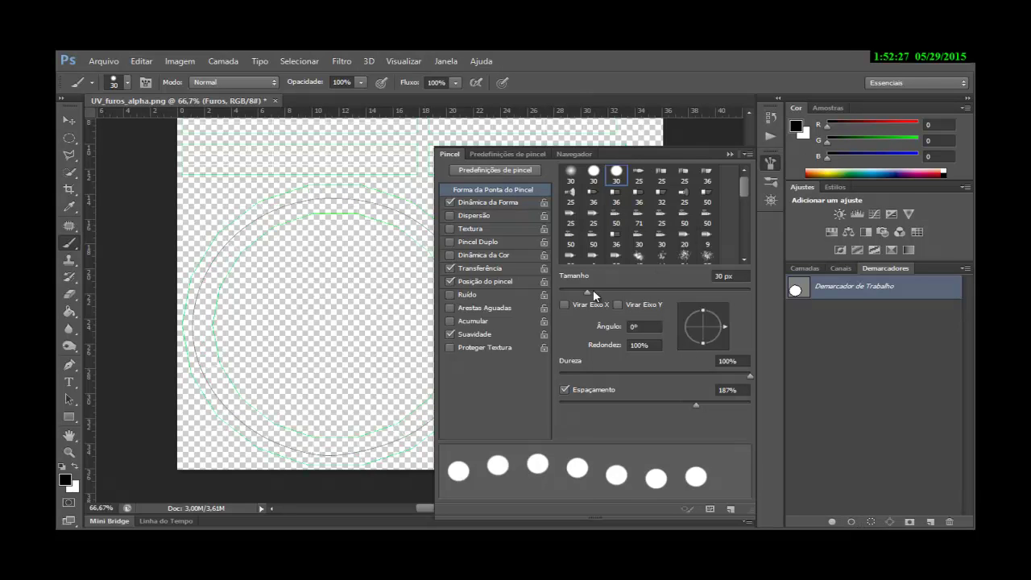
Step: Set the brush size to 36 px and try stroking the work path with it
{"action": "left_click", "coordinate": [594, 291]}
{"action": "left_click", "coordinate": [851, 523]}
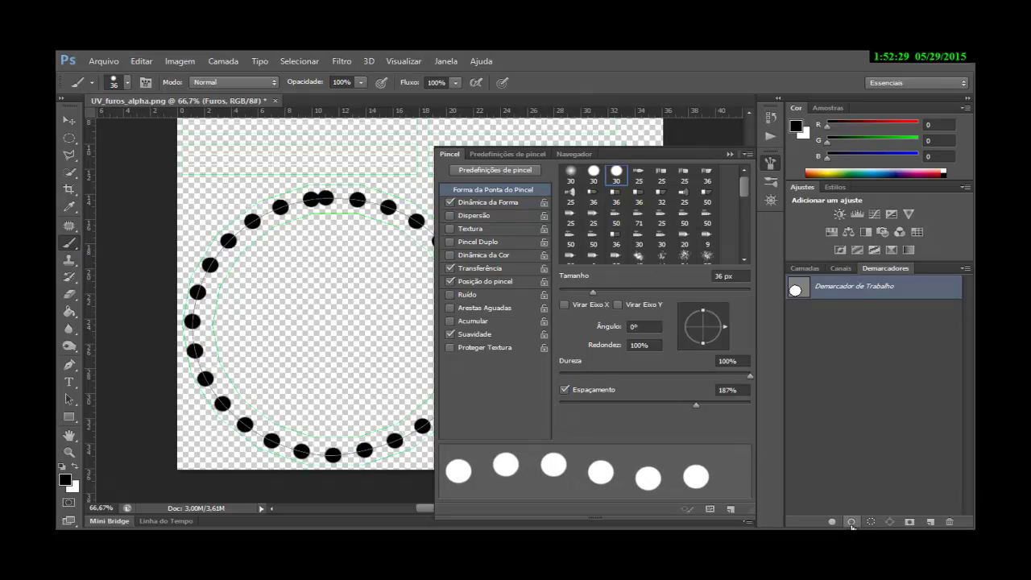
{"action": "key", "text": "ctrl+z"}
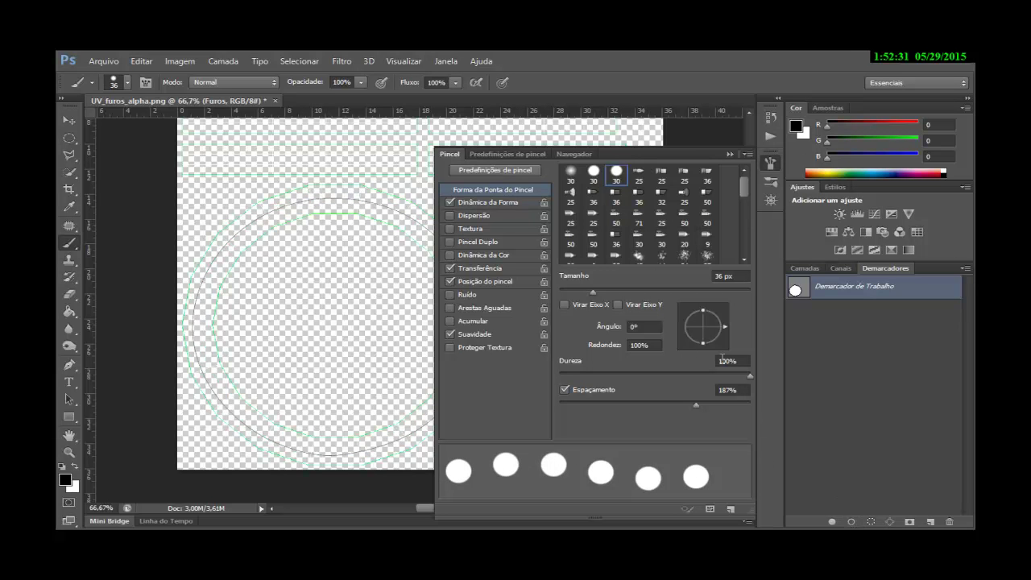
Step: Make the brush tip an upright ellipse with 50% roundness and a 90° angle
{"action": "left_click_drag", "start_coordinate": [643, 346], "coordinate": [631, 346]}
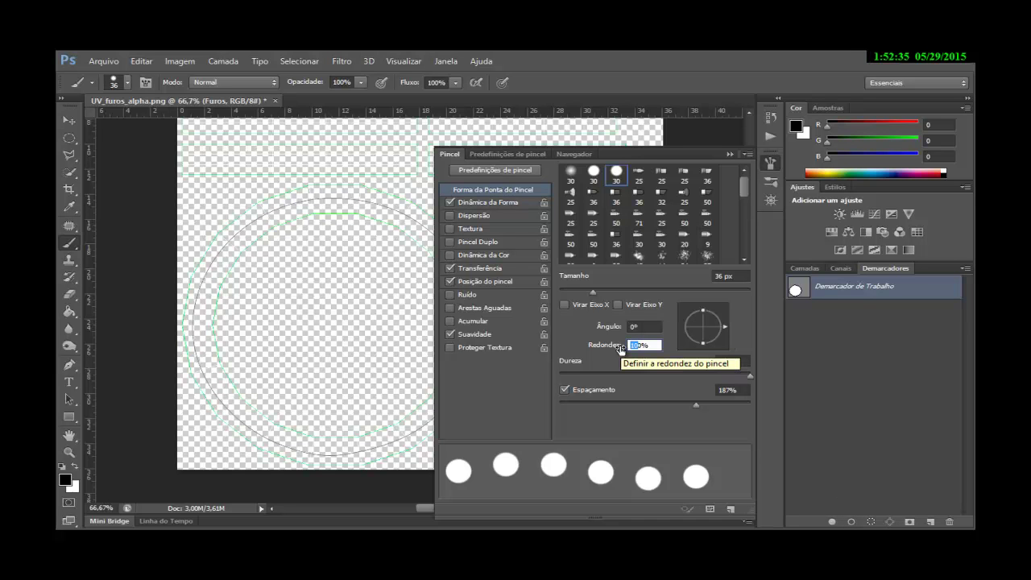
{"action": "type", "text": "5"}
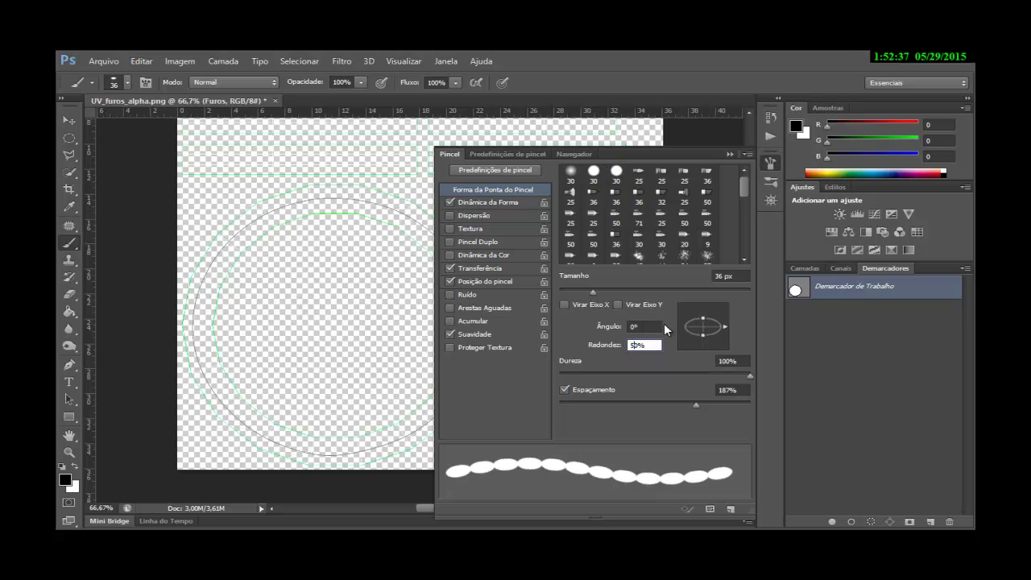
{"action": "type", "text": "90"}
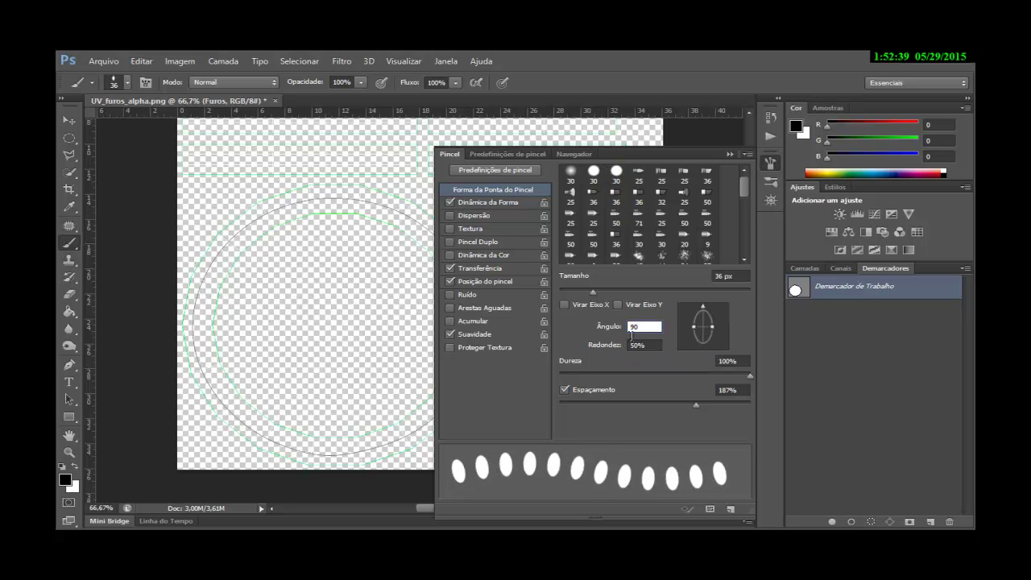
Step: Set the elliptical brush to 30 px with 387% spacing and stroke the work path with it
{"action": "left_click", "coordinate": [651, 345]}
{"action": "left_click", "coordinate": [852, 521]}
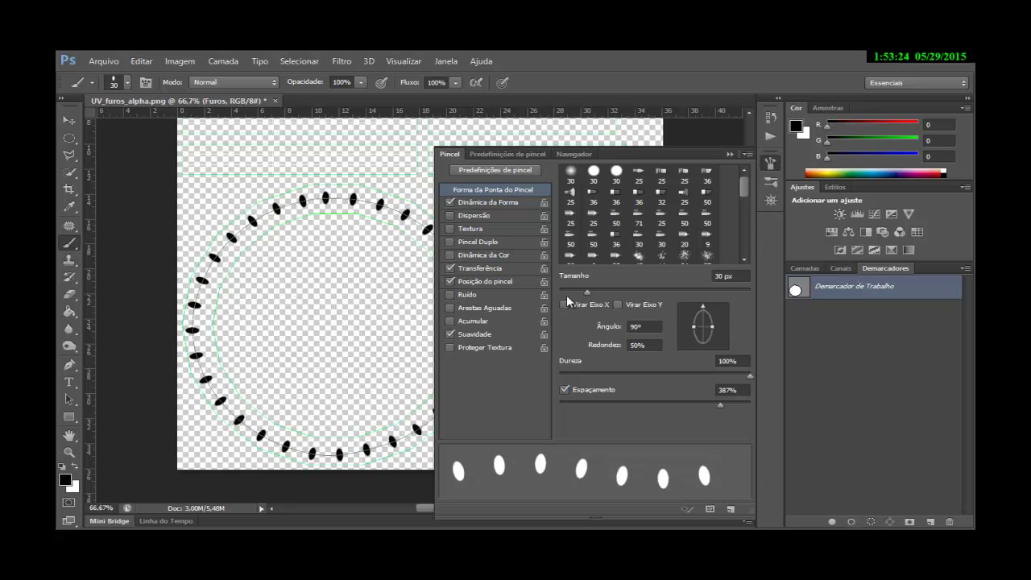
Step: Try stroking the work path with the brush's angle jitter control set to Desativado, replacing the previous stroke, and undo it
{"action": "left_click", "coordinate": [504, 203]}
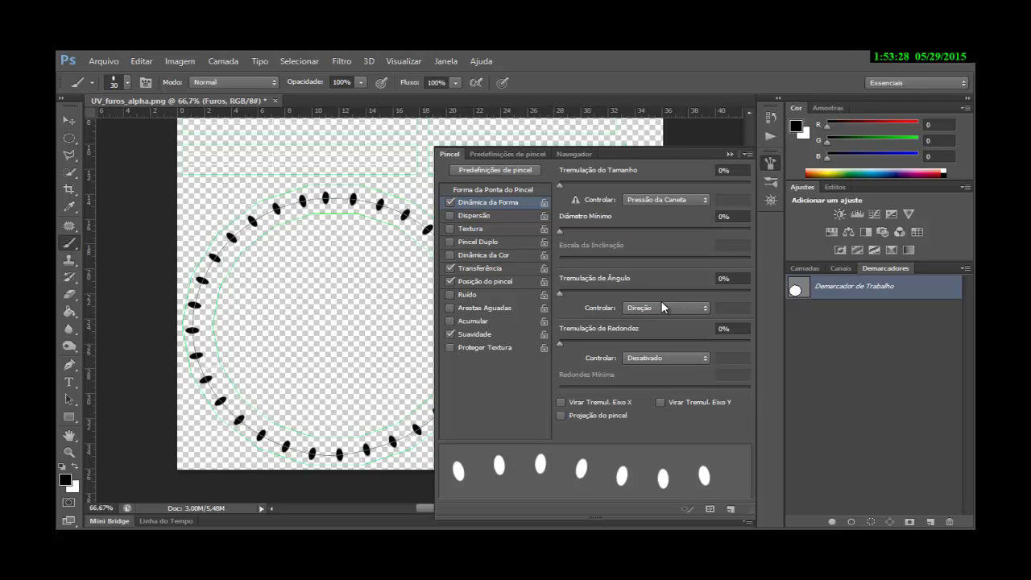
{"action": "left_click", "coordinate": [665, 307]}
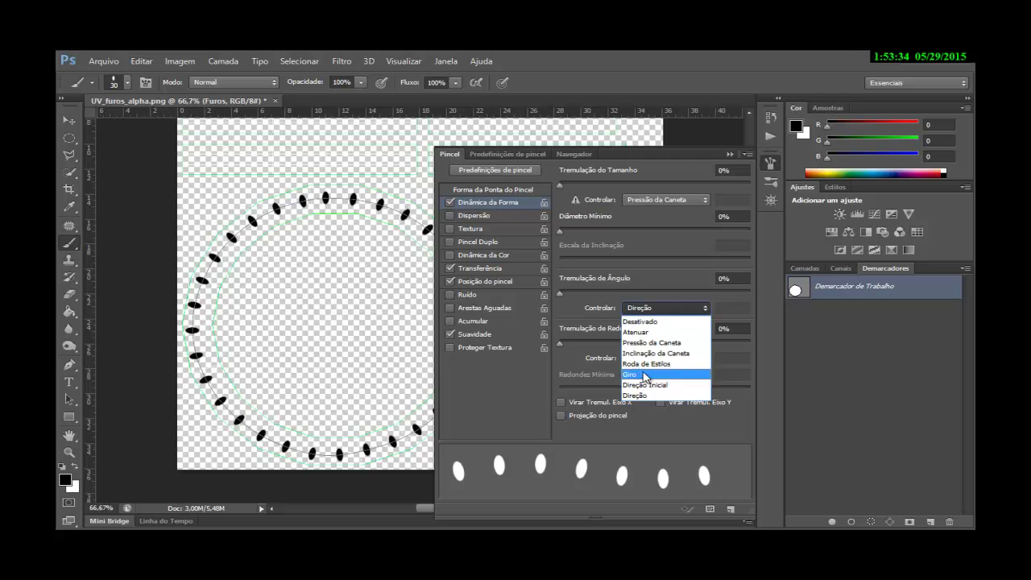
{"action": "left_click", "coordinate": [648, 322]}
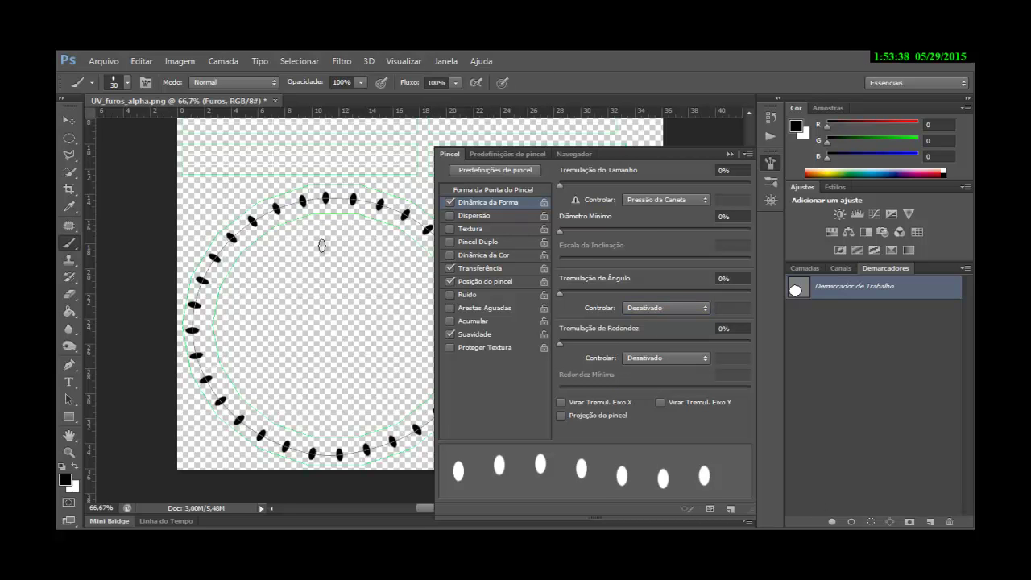
{"action": "key", "text": "ctrl+z"}
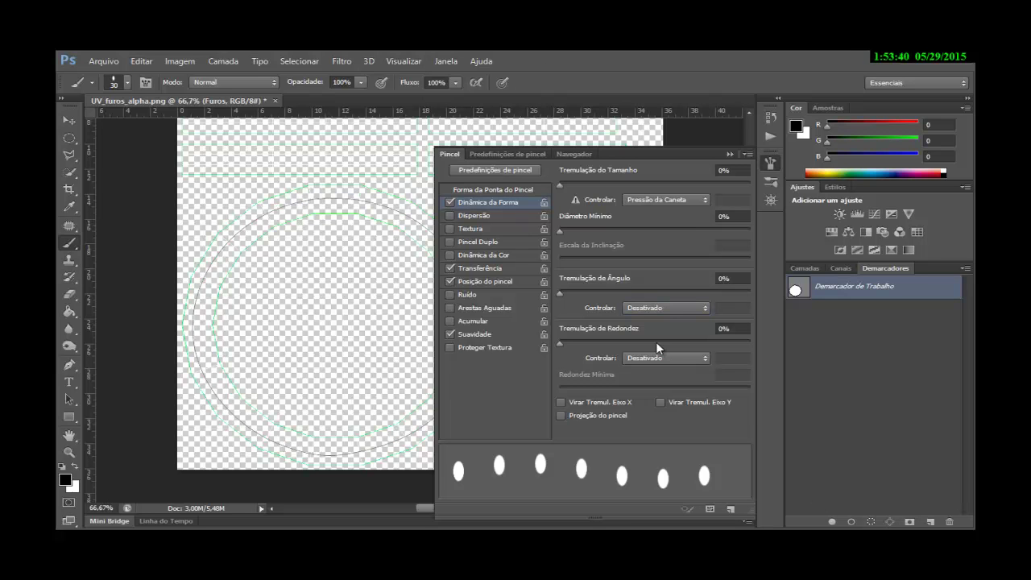
{"action": "left_click", "coordinate": [850, 521]}
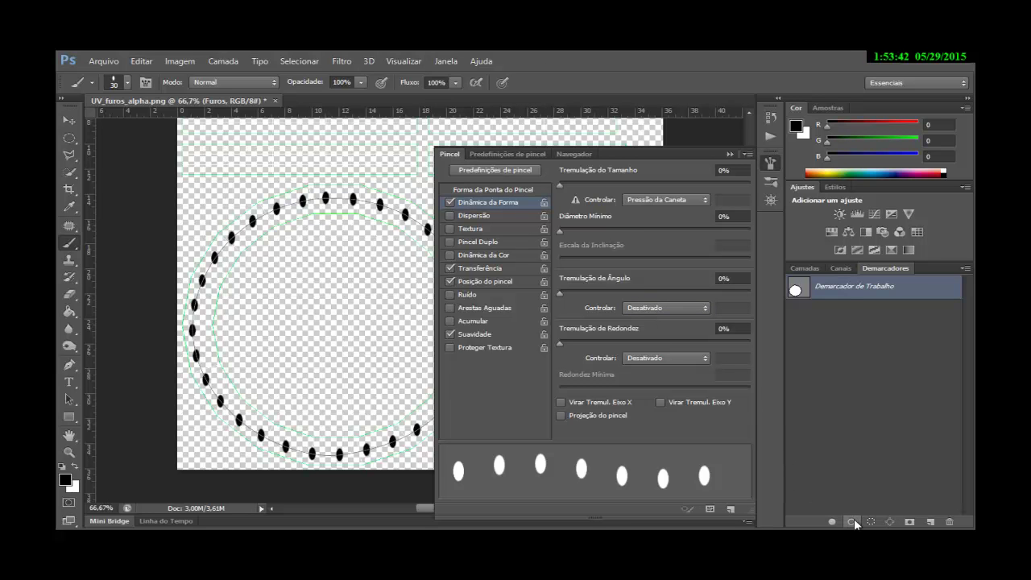
{"action": "key", "text": "ctrl+z"}
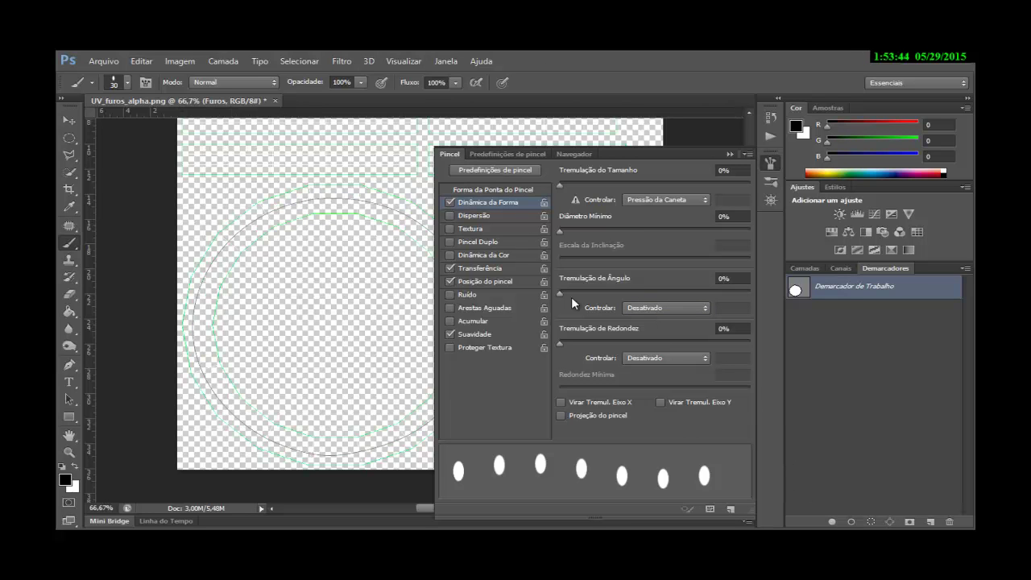
Step: Set the brush's angle jitter control to Direção and stroke the work path with the elliptical tip
{"action": "left_click", "coordinate": [622, 307]}
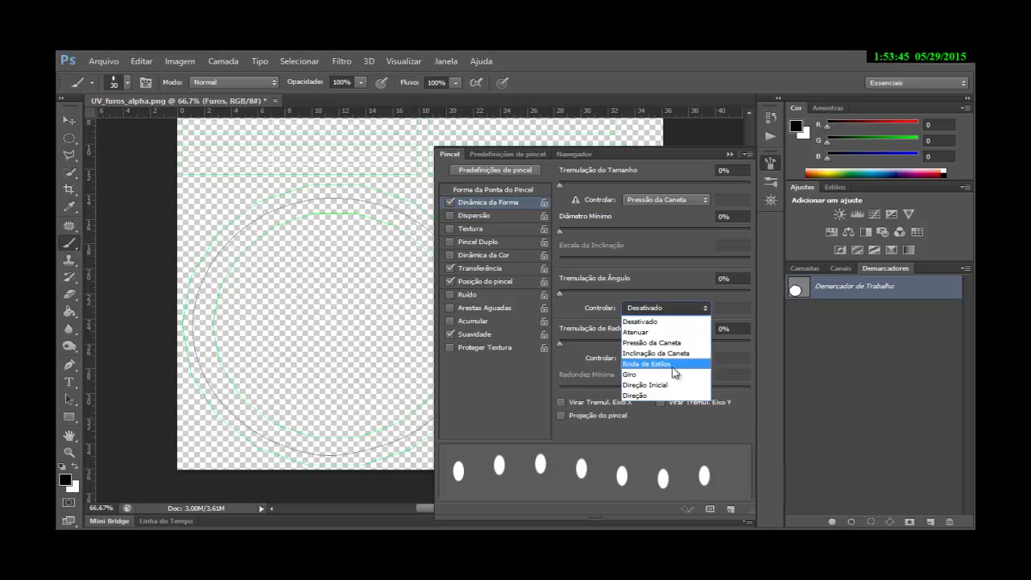
{"action": "left_click", "coordinate": [632, 394]}
{"action": "left_click", "coordinate": [850, 521]}
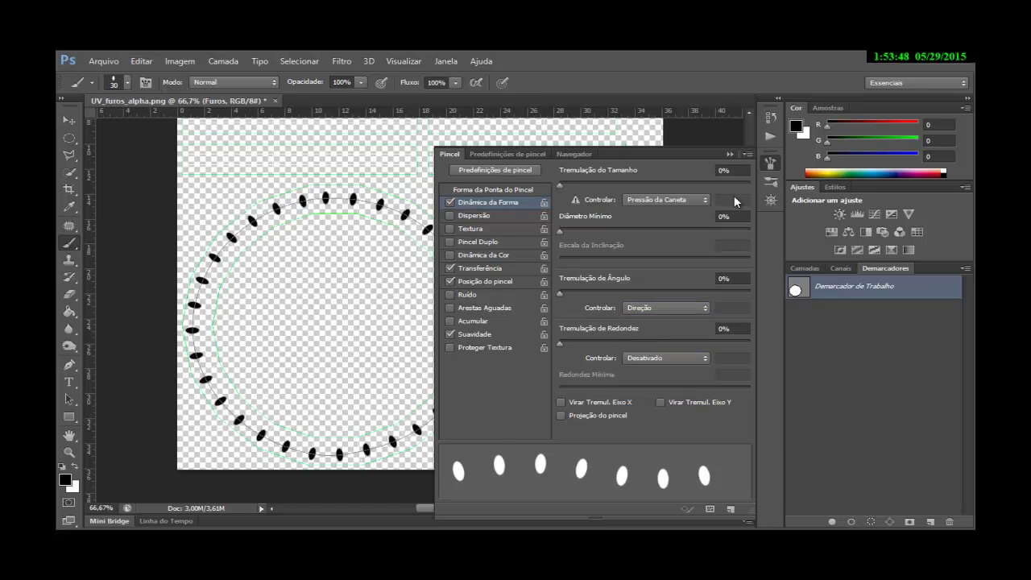
{"action": "left_click", "coordinate": [729, 154]}
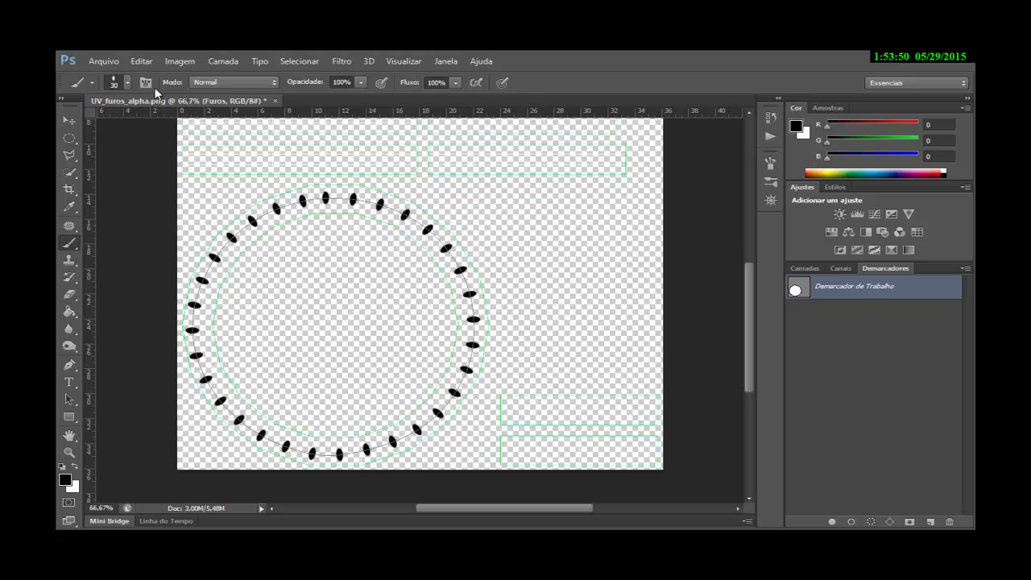
Step: Hide the UV template layer Camada 0 so only the Furos layer shows
{"action": "left_click", "coordinate": [111, 63]}
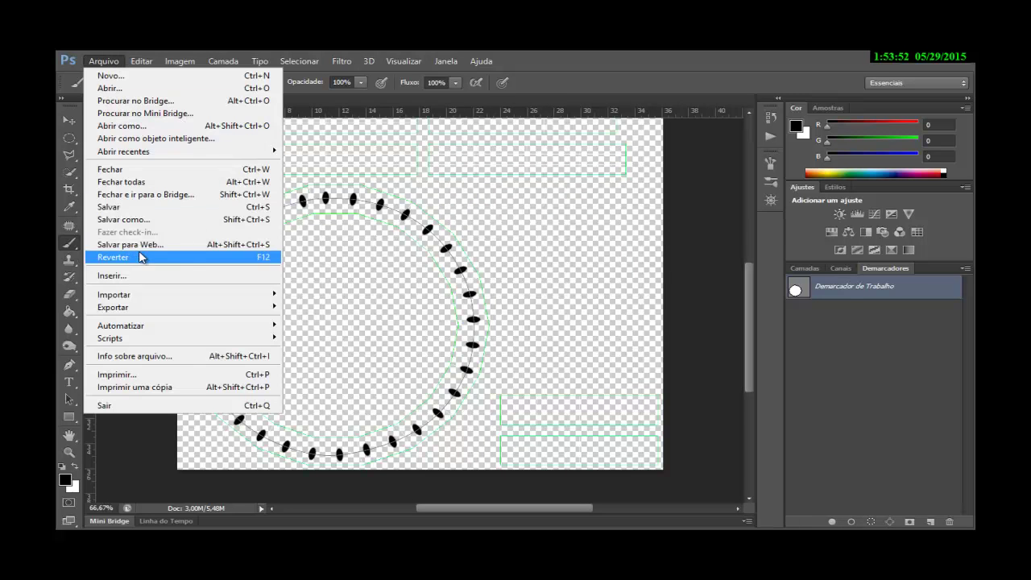
{"action": "left_click", "coordinate": [818, 272]}
{"action": "left_click", "coordinate": [796, 370]}
Step: Export the image for web as PNG-8 without transparency, replacing UV_furos_alpha.png in the Luminaria folder
{"action": "left_click", "coordinate": [104, 61]}
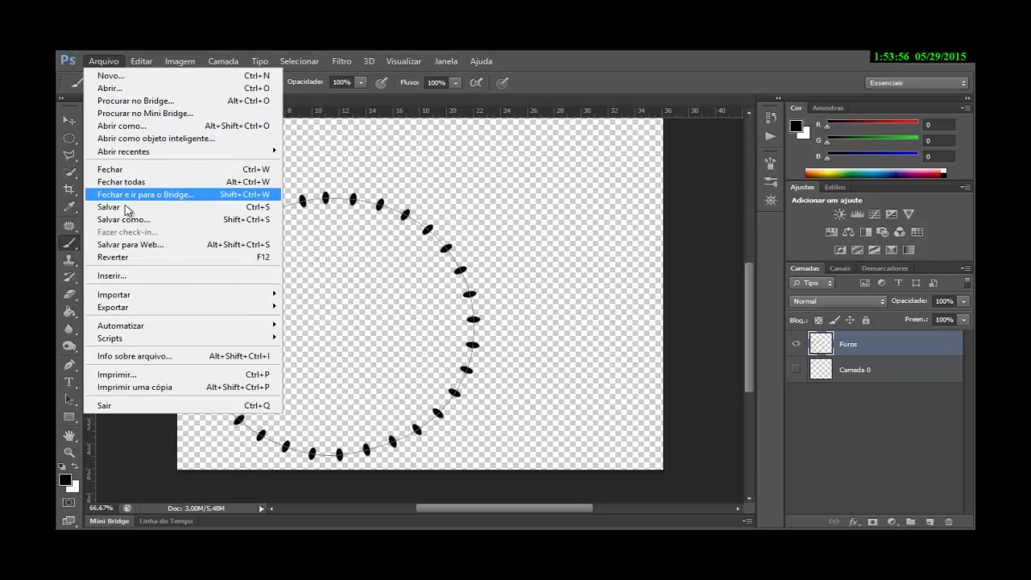
{"action": "left_click", "coordinate": [129, 247]}
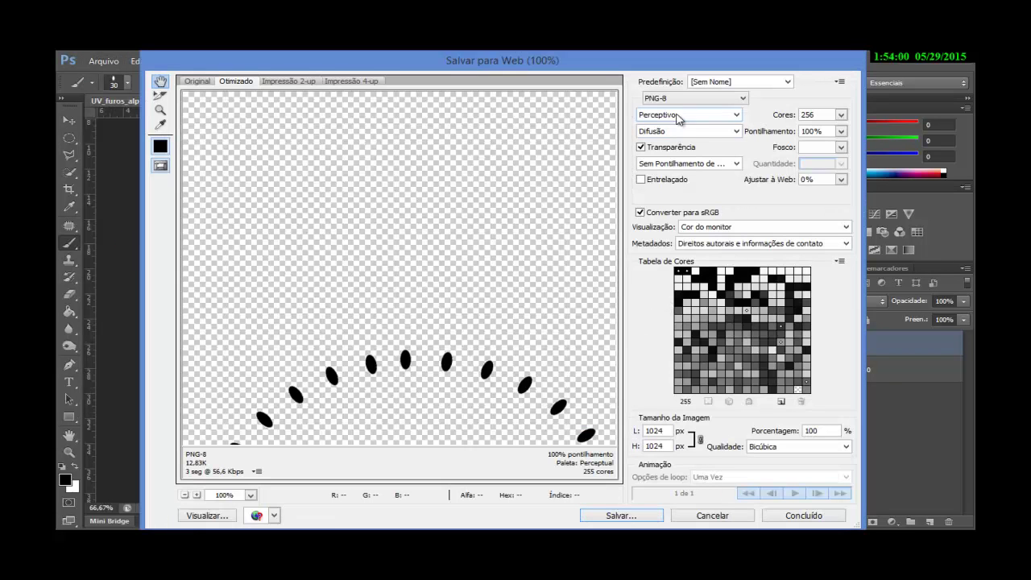
{"action": "left_click", "coordinate": [663, 148]}
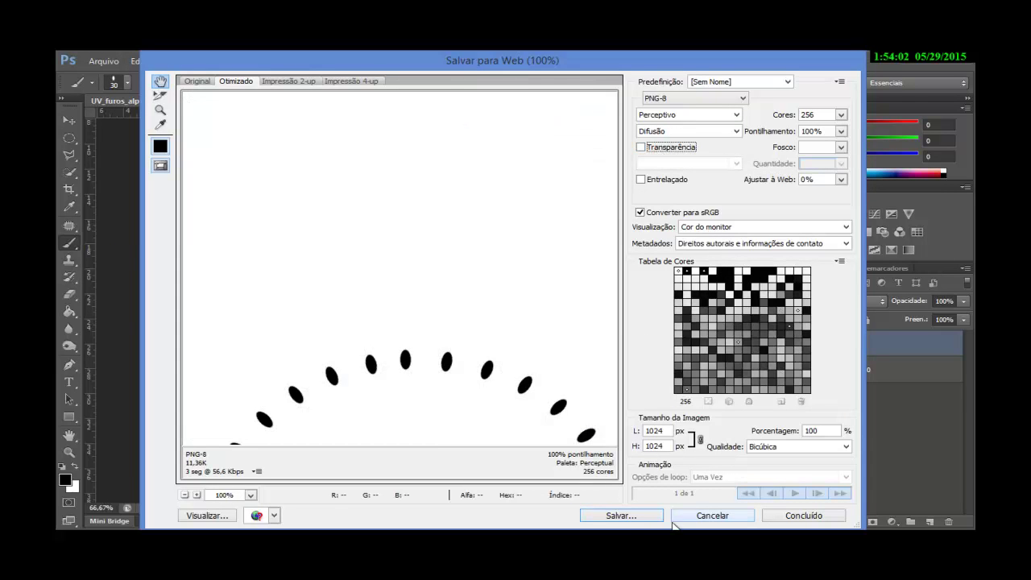
{"action": "left_click", "coordinate": [622, 516]}
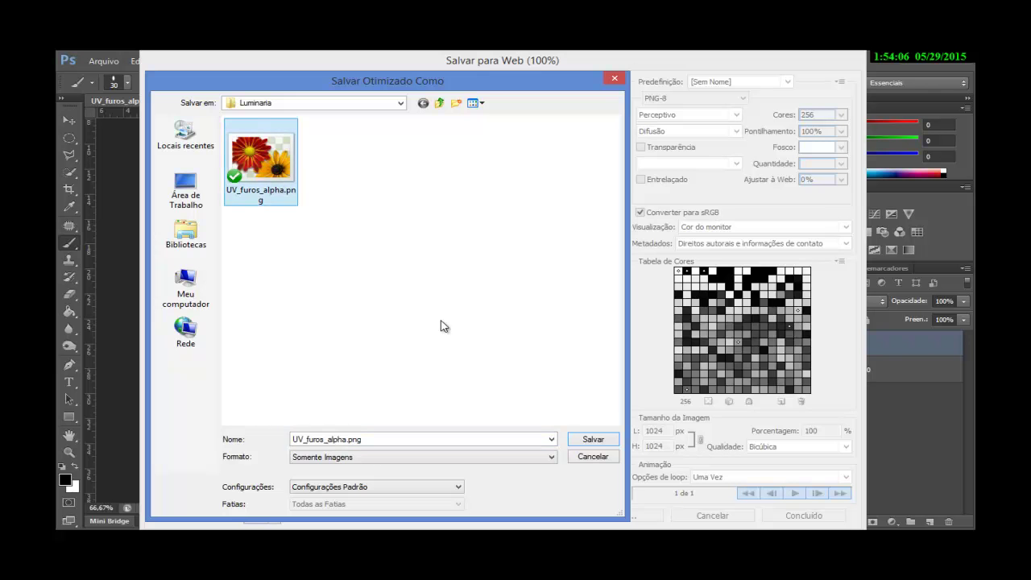
{"action": "left_click", "coordinate": [606, 442]}
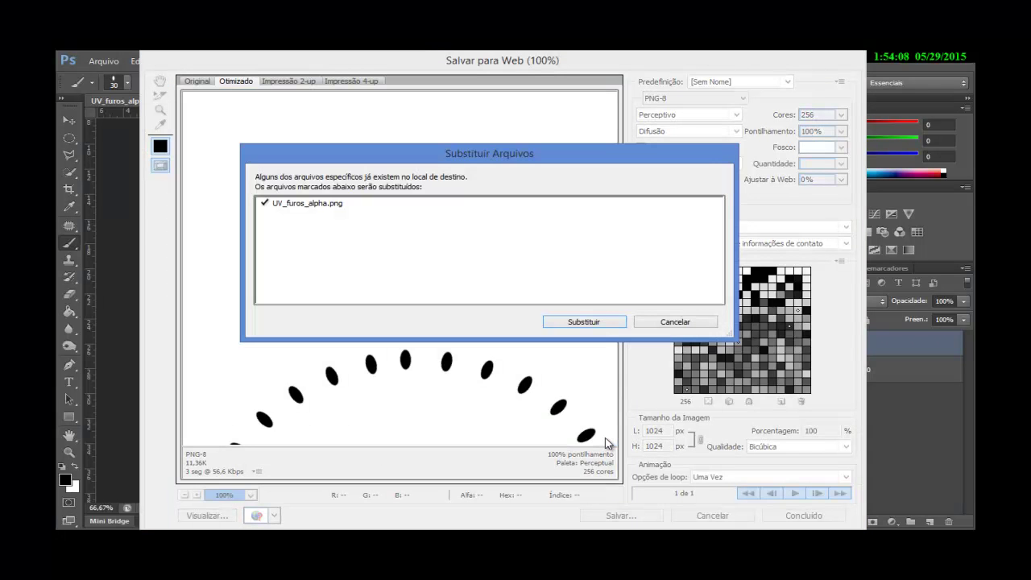
{"action": "left_click", "coordinate": [606, 322]}
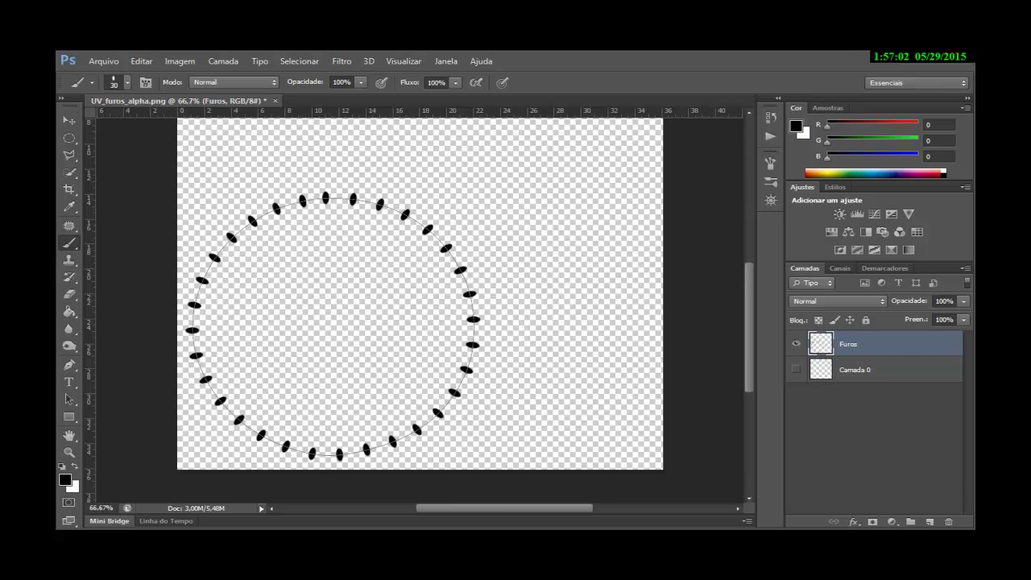
Step: Switch to 3ds Max and load UV_furos_alpha.png as the background texture in the ring's UV editor
{"action": "left_click", "coordinate": [237, 480]}
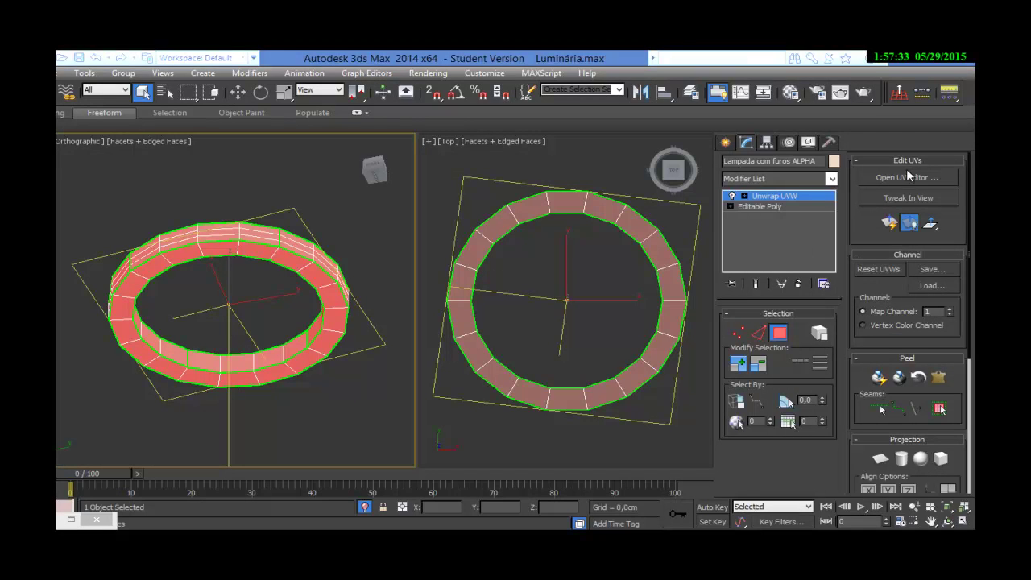
{"action": "left_click", "coordinate": [907, 178]}
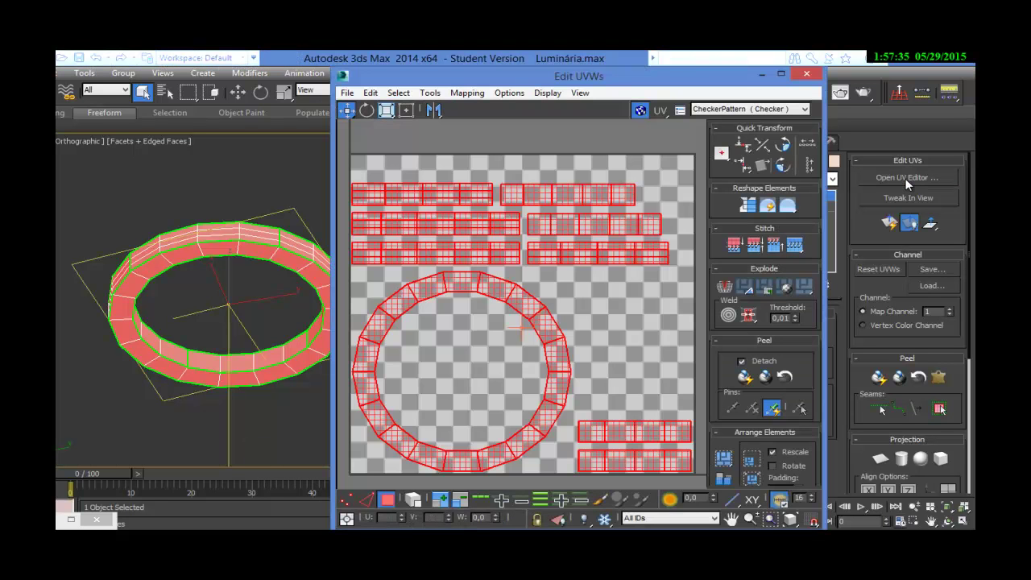
{"action": "left_click_drag", "start_coordinate": [564, 75], "coordinate": [452, 74]}
{"action": "left_click", "coordinate": [625, 104]}
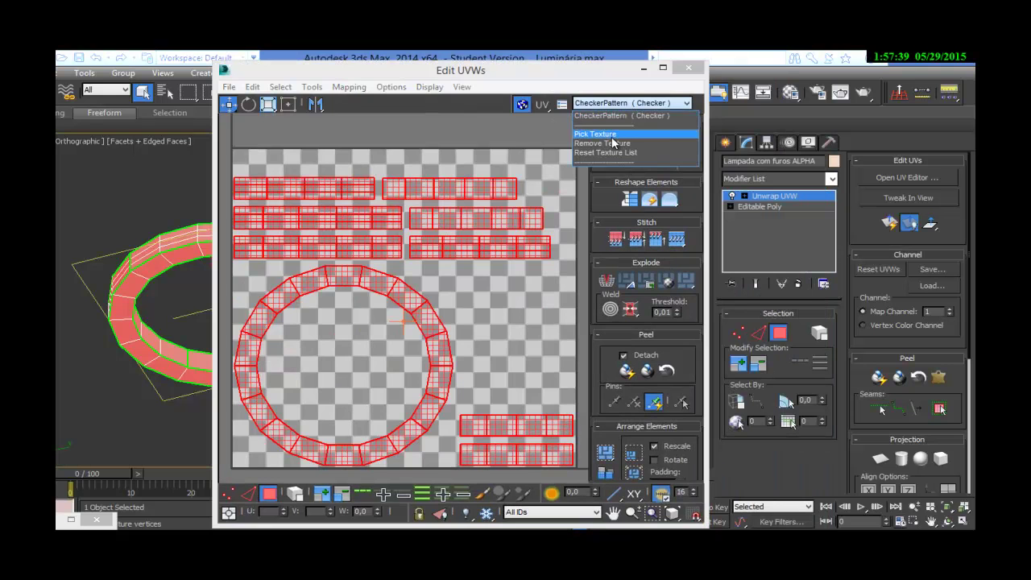
{"action": "left_click", "coordinate": [597, 133]}
{"action": "double_click", "coordinate": [394, 145]}
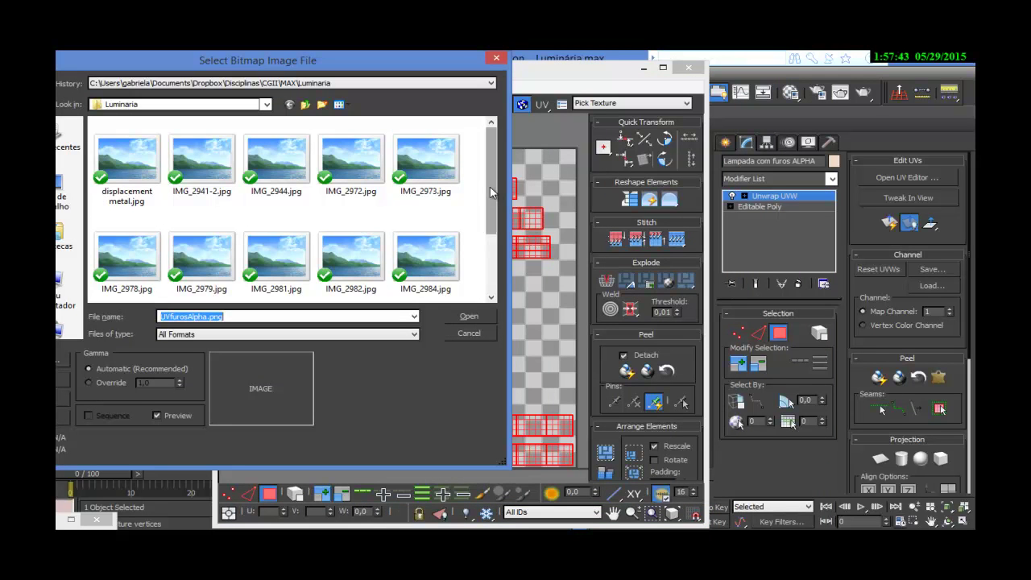
{"action": "scroll", "coordinate": [486, 293], "scroll_direction": "down", "scroll_amount": 3}
{"action": "left_click", "coordinate": [198, 278]}
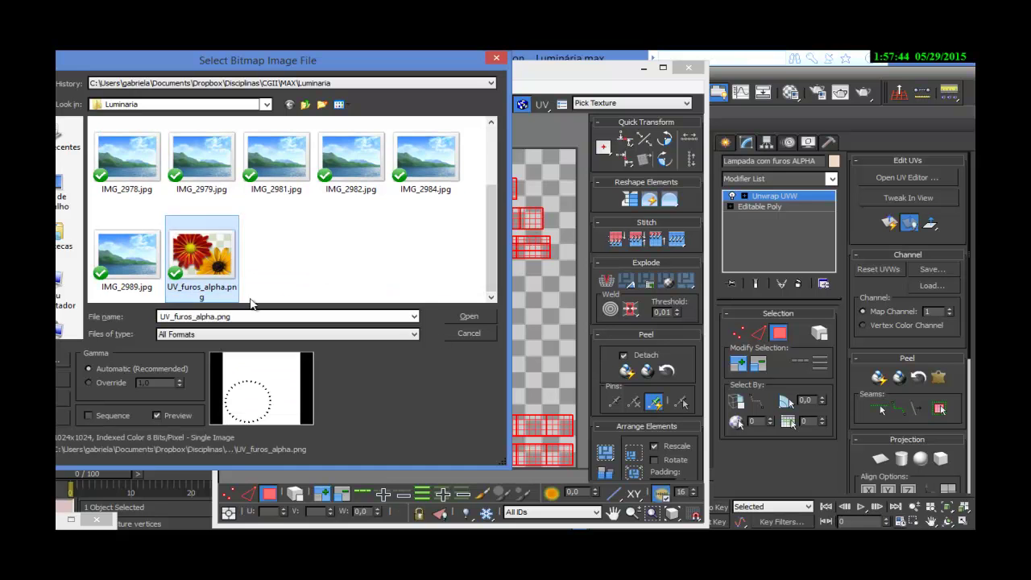
{"action": "left_click", "coordinate": [470, 319]}
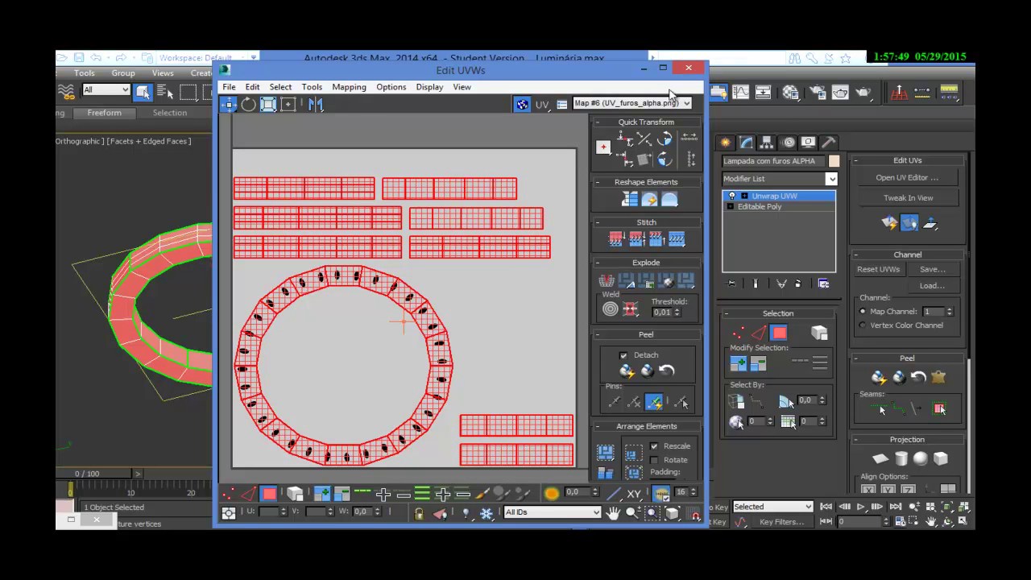
{"action": "left_click", "coordinate": [688, 67]}
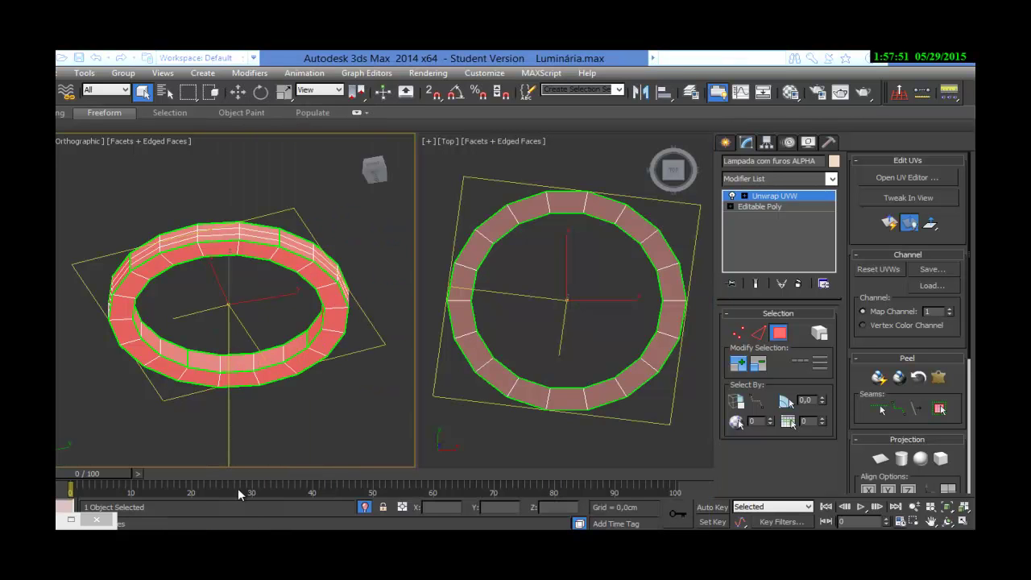
Step: Open the Material Editor and rename the 04 - Default material as Furos alpha
{"action": "left_click", "coordinate": [790, 92]}
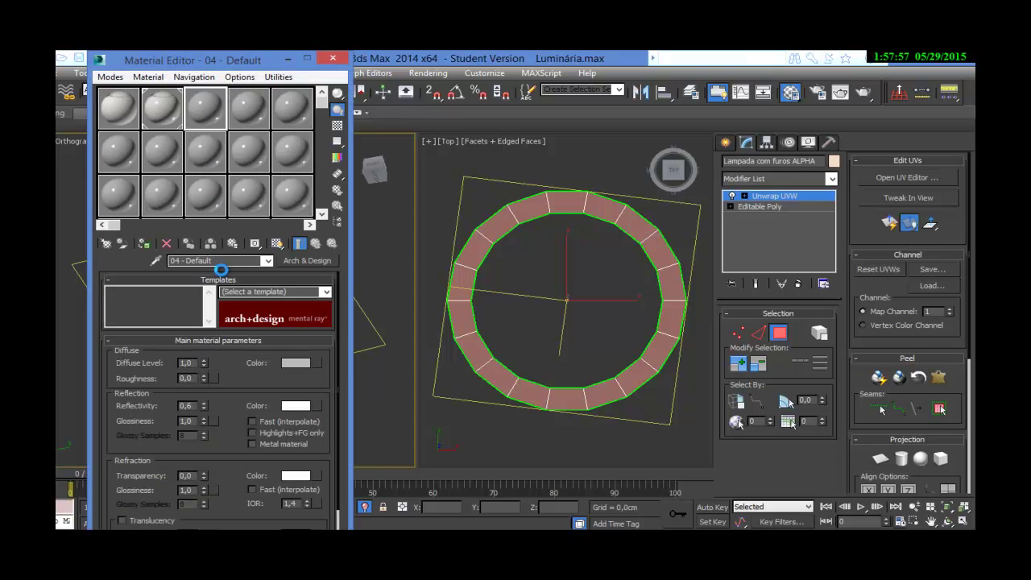
{"action": "left_click", "coordinate": [225, 262]}
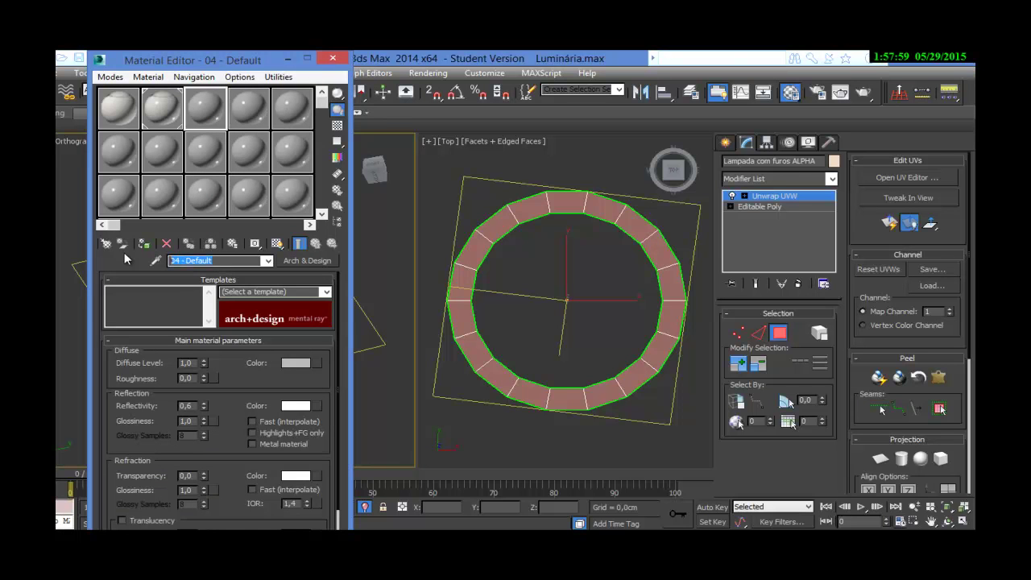
{"action": "type", "text": "Furos alpha"}
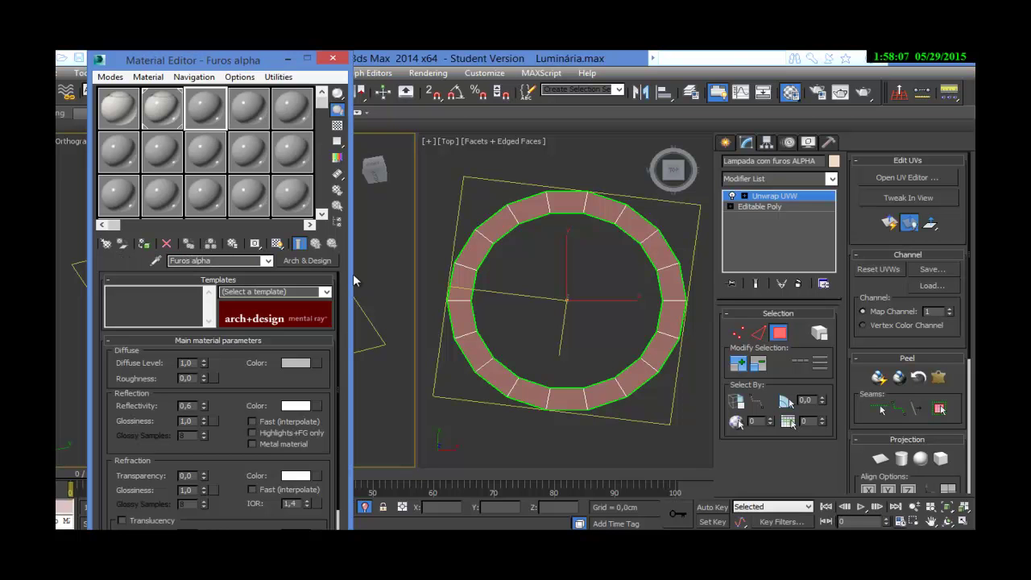
Step: Load UV_furos_alpha.png as a Bitmap map in the Furos alpha material's diffuse color
{"action": "left_click", "coordinate": [319, 364]}
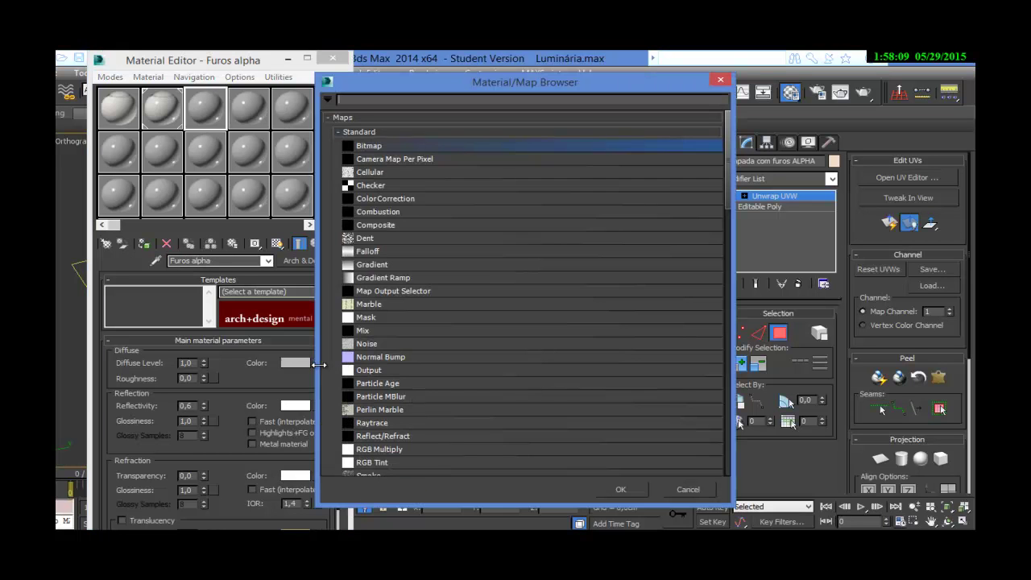
{"action": "double_click", "coordinate": [382, 146]}
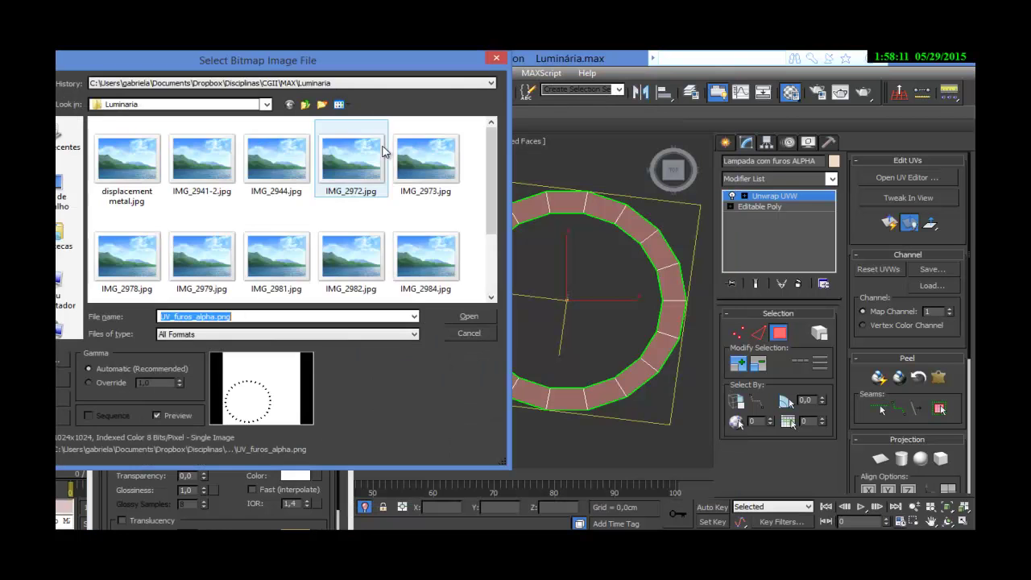
{"action": "scroll", "coordinate": [495, 171], "scroll_direction": "down", "scroll_amount": 2}
{"action": "double_click", "coordinate": [193, 256]}
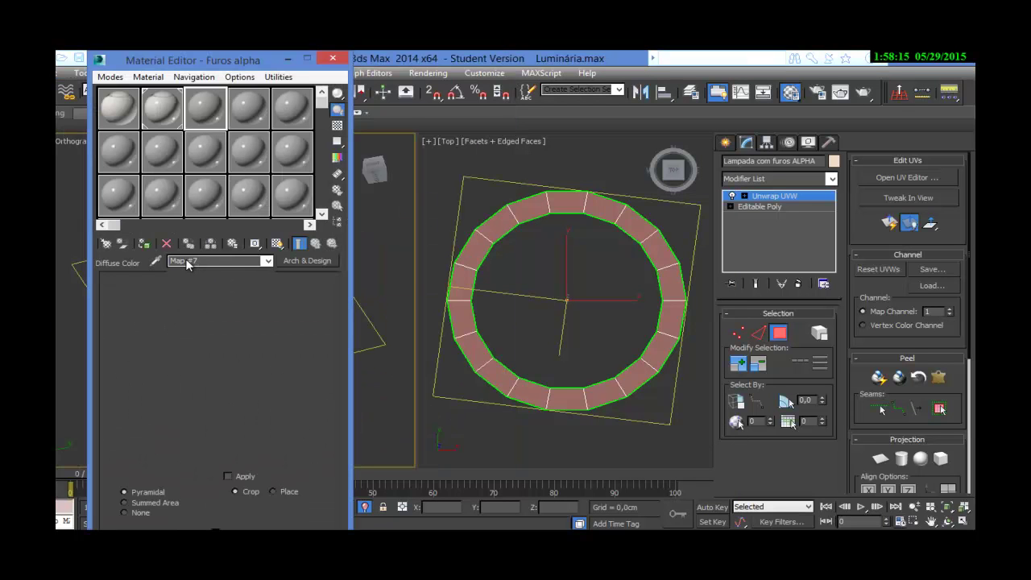
Step: Return to the parent Furos alpha material, show its map in the viewport and assign it to the selected ring
{"action": "left_click", "coordinate": [316, 245]}
{"action": "left_click", "coordinate": [278, 244]}
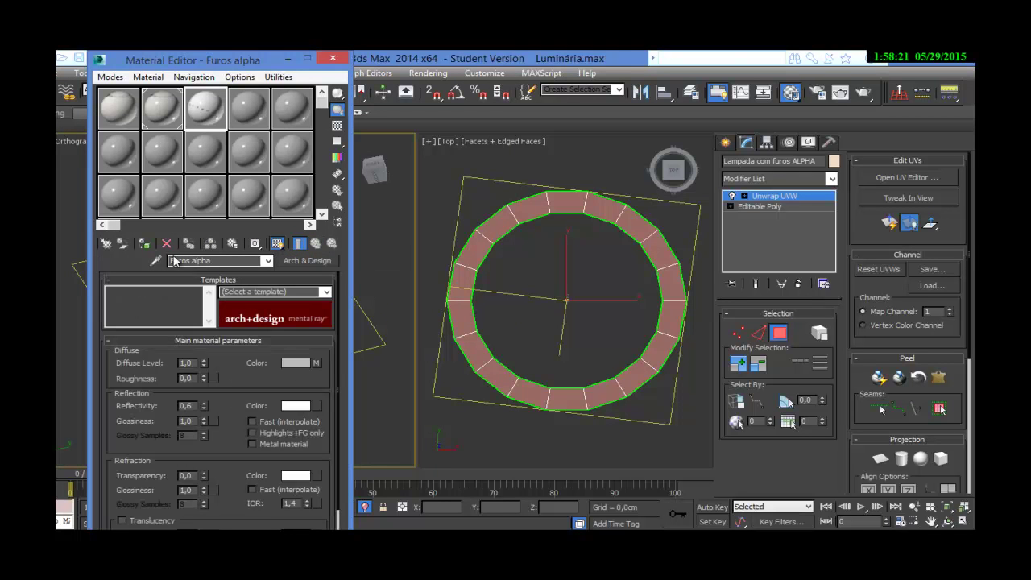
{"action": "left_click", "coordinate": [143, 243]}
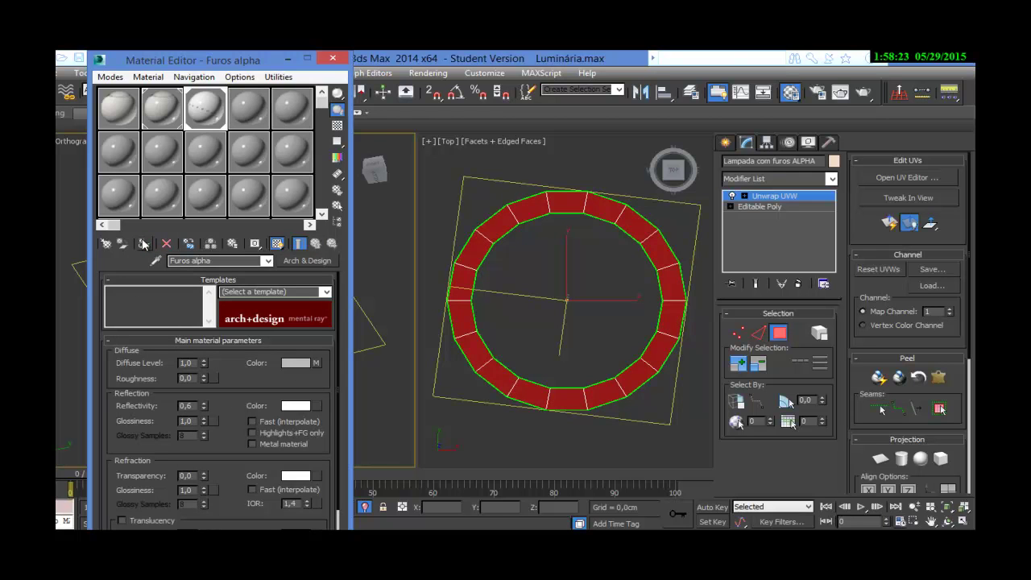
Step: End the ring's isolation, minimize the Material Editor and deselect the ring's faces in the orthographic view
{"action": "left_click", "coordinate": [365, 513]}
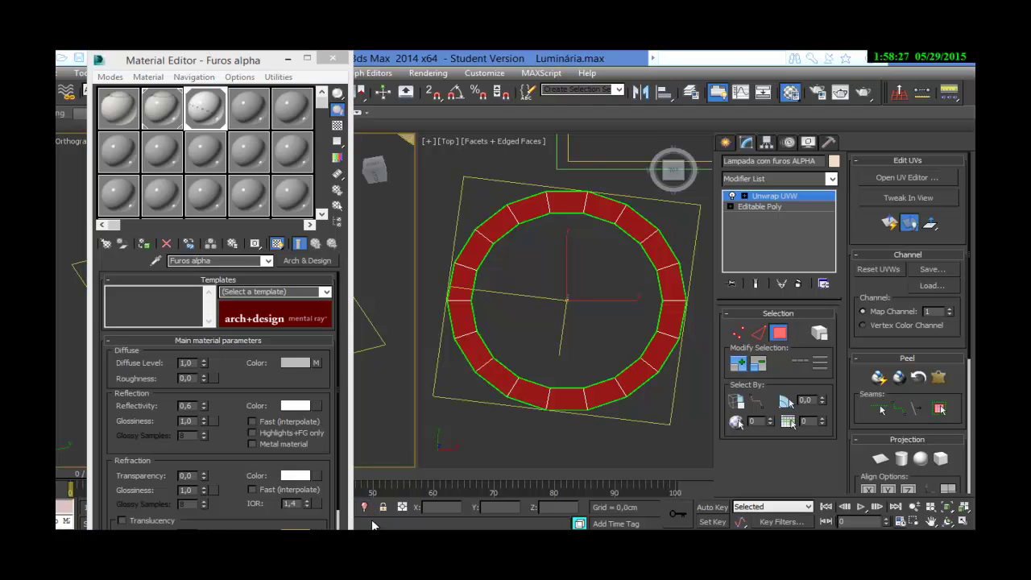
{"action": "left_click", "coordinate": [288, 58]}
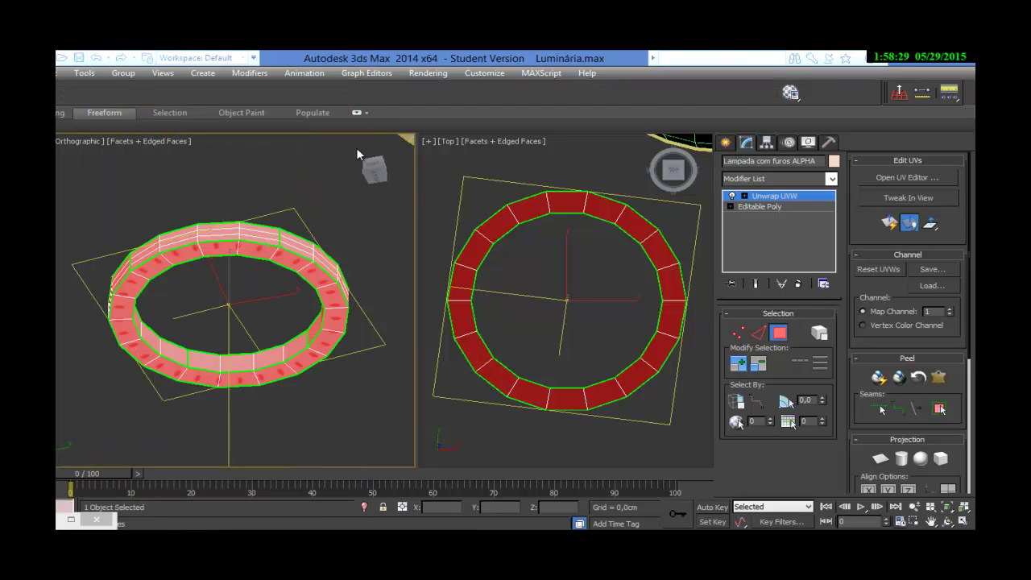
{"action": "left_click", "coordinate": [372, 254]}
{"action": "scroll", "coordinate": [339, 350], "scroll_direction": "down", "scroll_amount": 2}
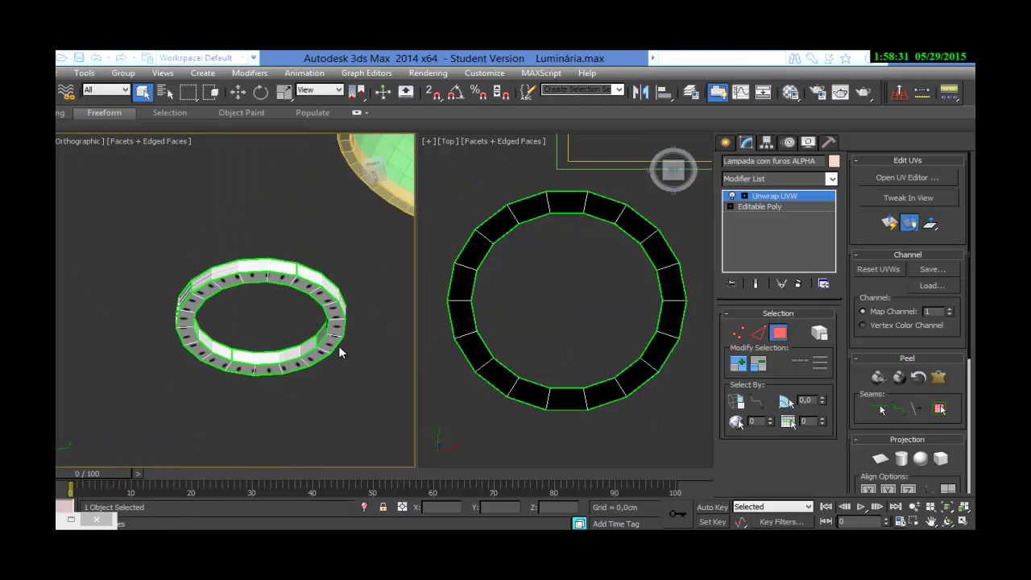
Step: Leave face selection and move the ring into the opening of the lampshade, at about X -3.4 cm and Y -44.1 cm
{"action": "scroll", "coordinate": [339, 350], "scroll_direction": "down", "scroll_amount": 2}
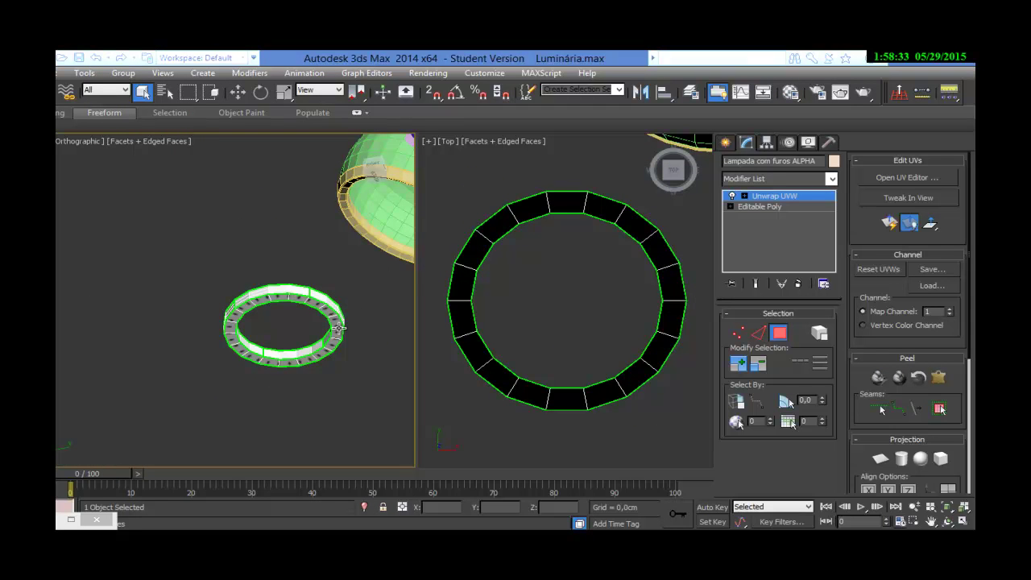
{"action": "left_click", "coordinate": [783, 336]}
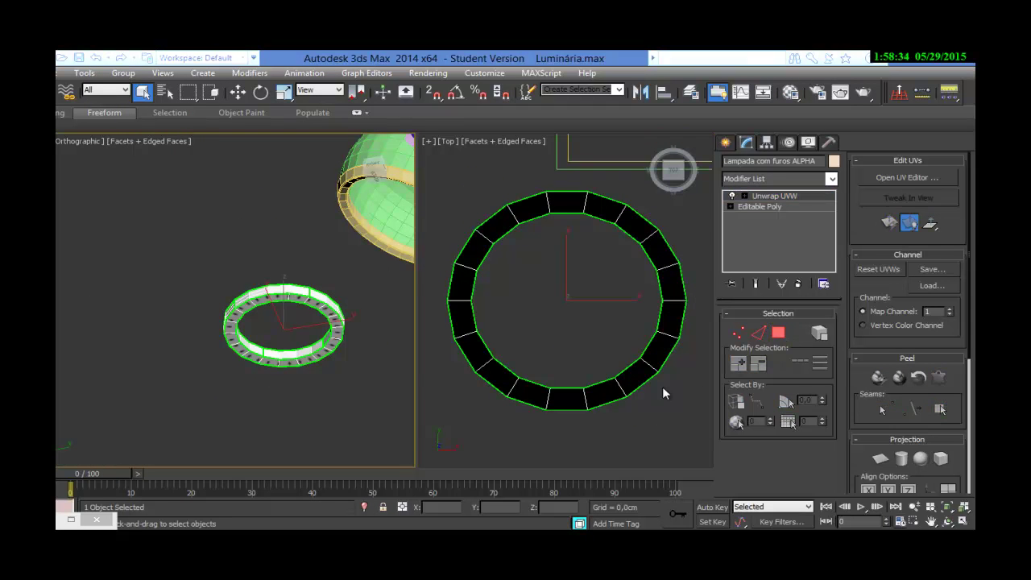
{"action": "left_click", "coordinate": [347, 316]}
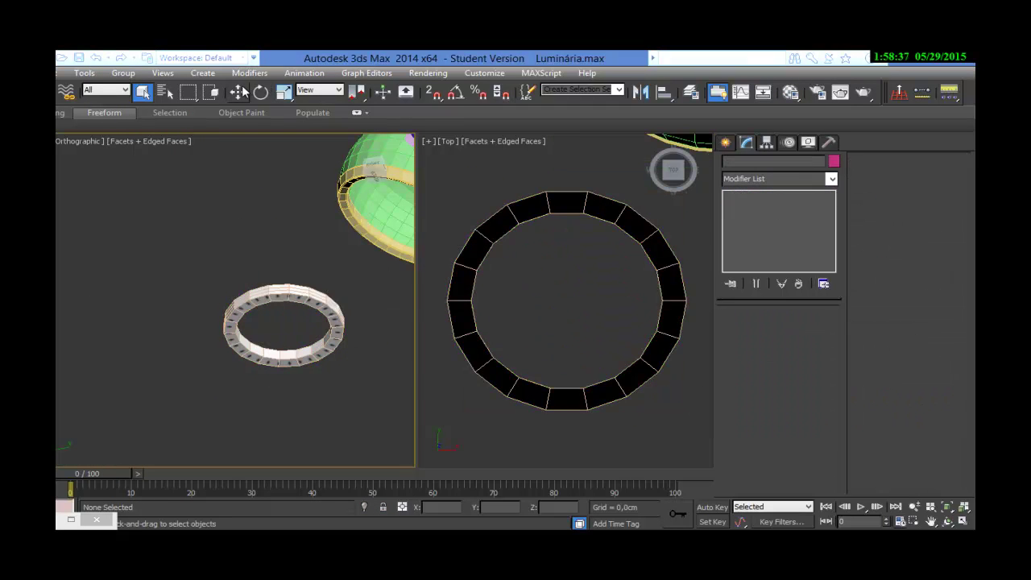
{"action": "left_click", "coordinate": [240, 92]}
{"action": "left_click", "coordinate": [300, 296]}
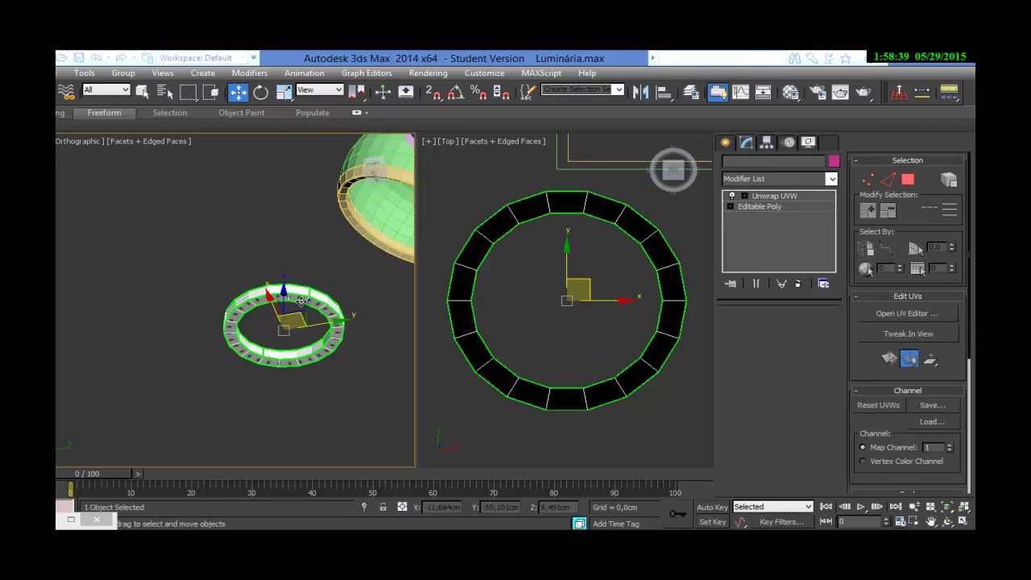
{"action": "middle_click_drag", "start_coordinate": [341, 240], "coordinate": [207, 323], "text": "alt"}
{"action": "left_click_drag", "start_coordinate": [176, 359], "coordinate": [288, 272]}
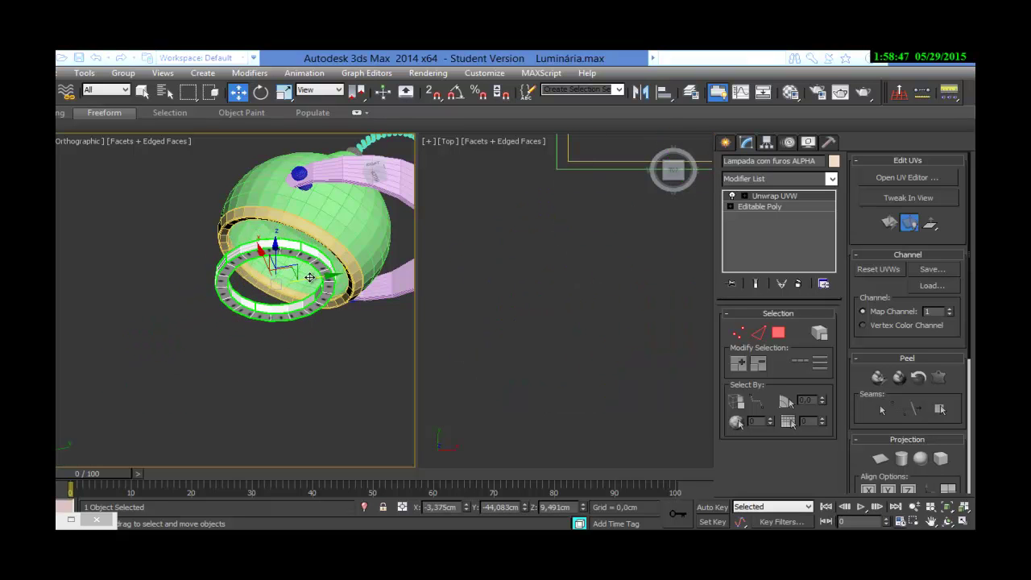
Step: Bring up the Material Editor again and test-render the ring inside the lampshade in the orthographic view, closing the render when done
{"action": "middle_click_drag", "start_coordinate": [329, 320], "coordinate": [260, 390]}
{"action": "middle_click_drag", "start_coordinate": [261, 345], "coordinate": [346, 308], "text": "alt"}
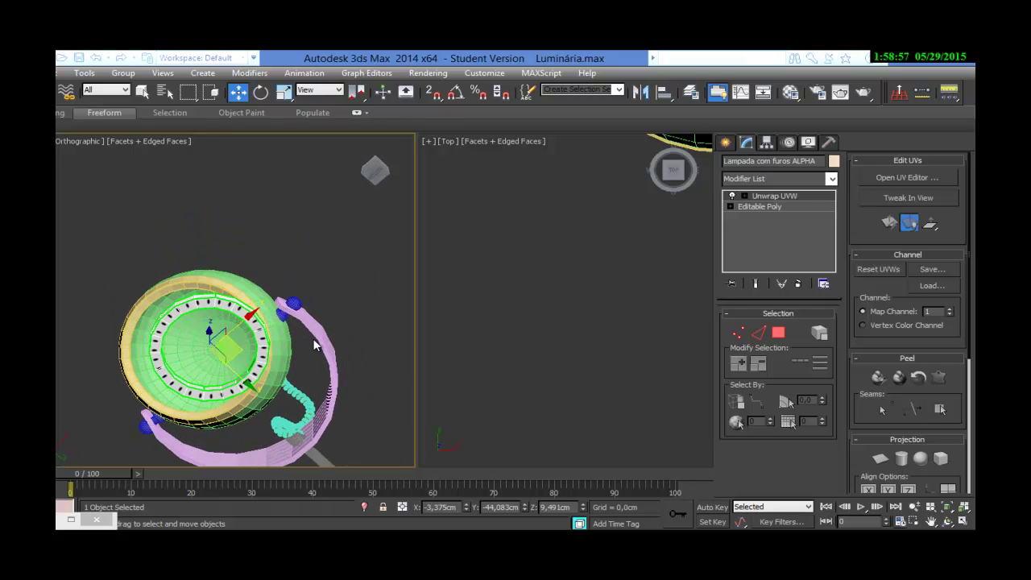
{"action": "scroll", "coordinate": [345, 309], "scroll_direction": "up", "scroll_amount": 4}
{"action": "scroll", "coordinate": [258, 314], "scroll_direction": "up", "scroll_amount": 3}
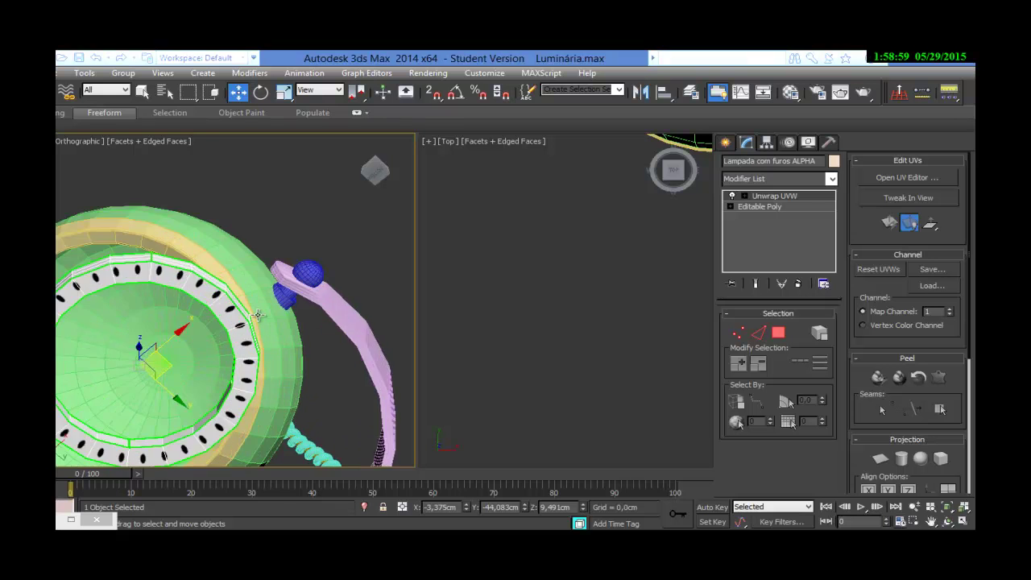
{"action": "middle_click_drag", "start_coordinate": [289, 318], "coordinate": [349, 278]}
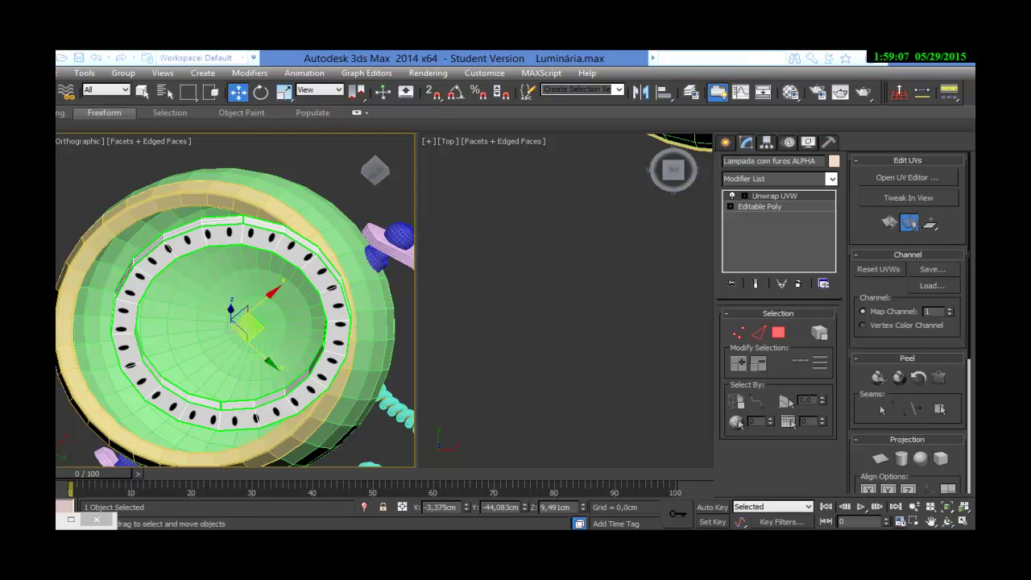
{"action": "left_click", "coordinate": [790, 91]}
{"action": "left_click_drag", "start_coordinate": [467, 82], "coordinate": [469, 81]}
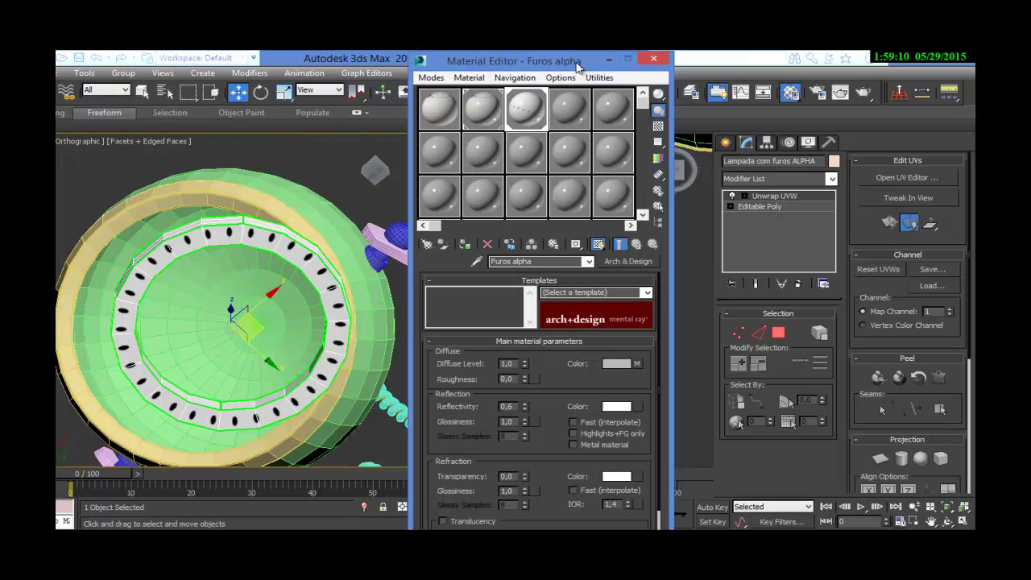
{"action": "left_click", "coordinate": [867, 94]}
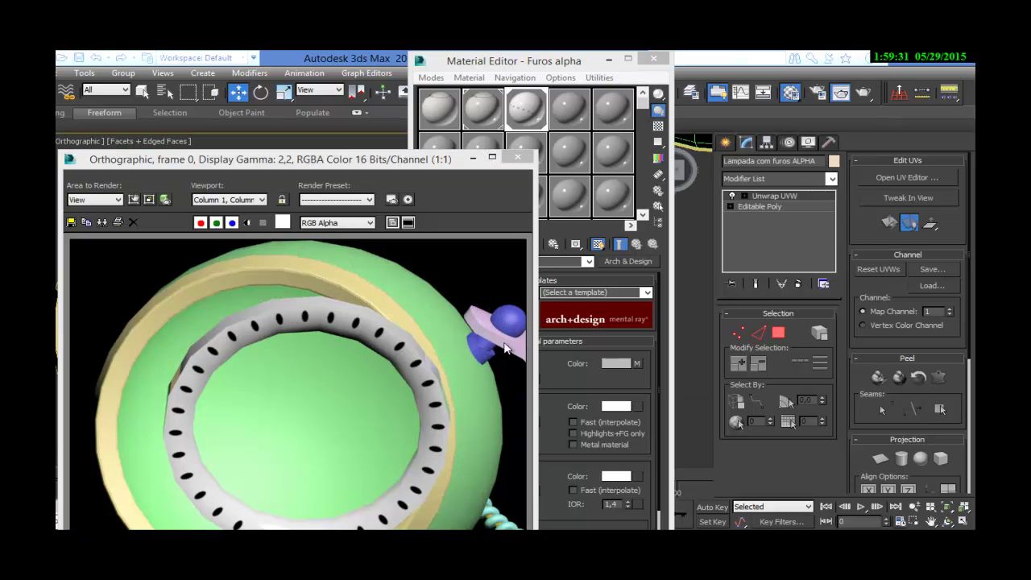
{"action": "left_click", "coordinate": [518, 157]}
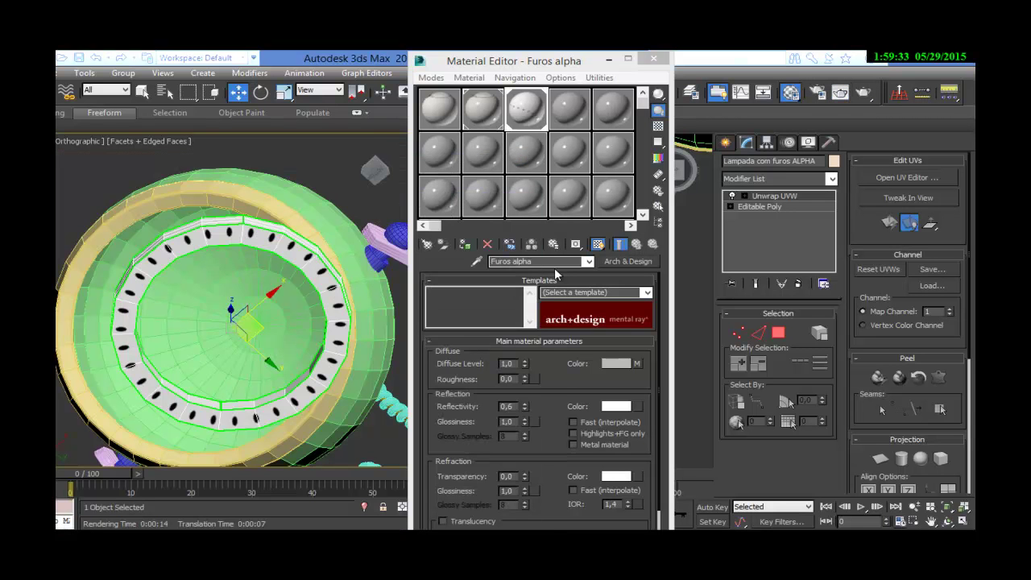
Step: Set the Furos alpha material's diffuse color to bright red and clear the bitmap from its diffuse color
{"action": "left_click", "coordinate": [622, 364]}
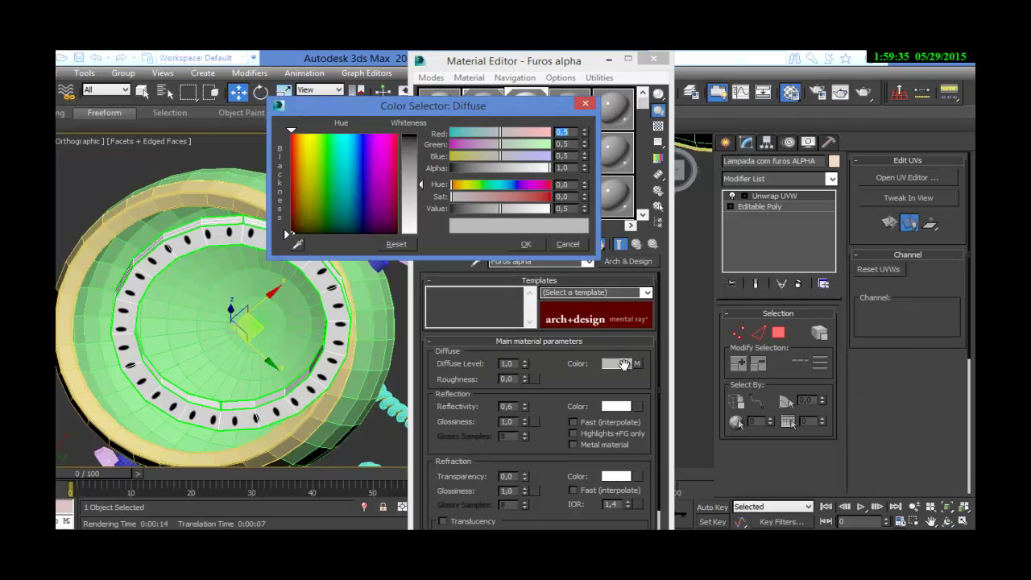
{"action": "left_click_drag", "start_coordinate": [425, 185], "coordinate": [422, 134]}
{"action": "left_click", "coordinate": [522, 244]}
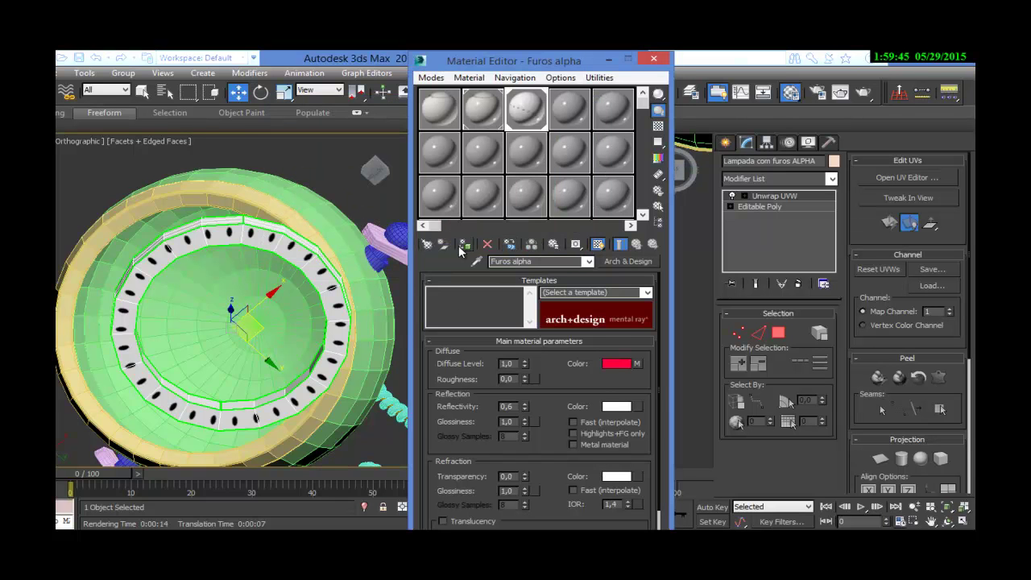
{"action": "left_click", "coordinate": [321, 250]}
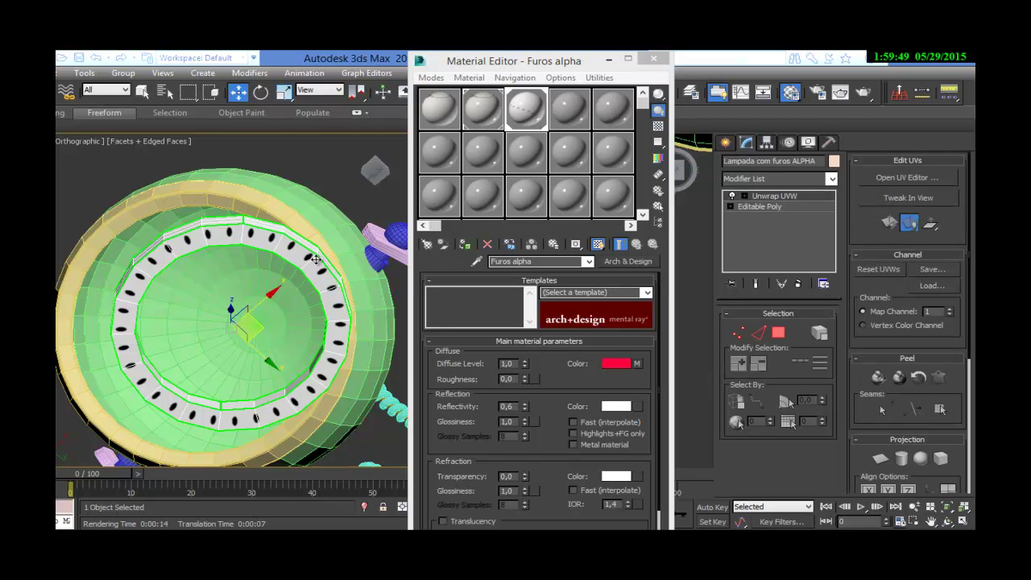
{"action": "left_click", "coordinate": [462, 309]}
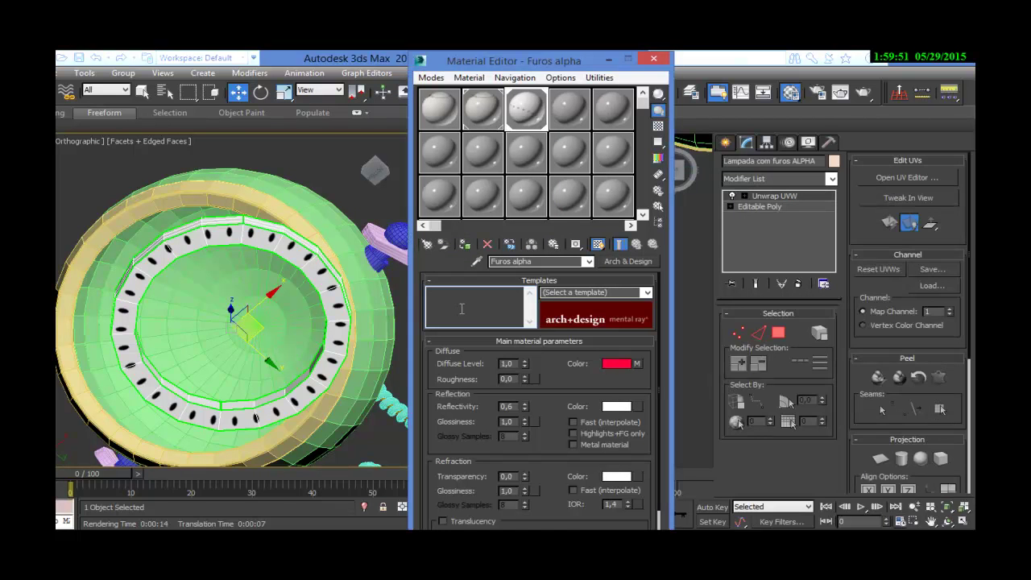
{"action": "right_click", "coordinate": [638, 364]}
{"action": "left_click", "coordinate": [687, 403]}
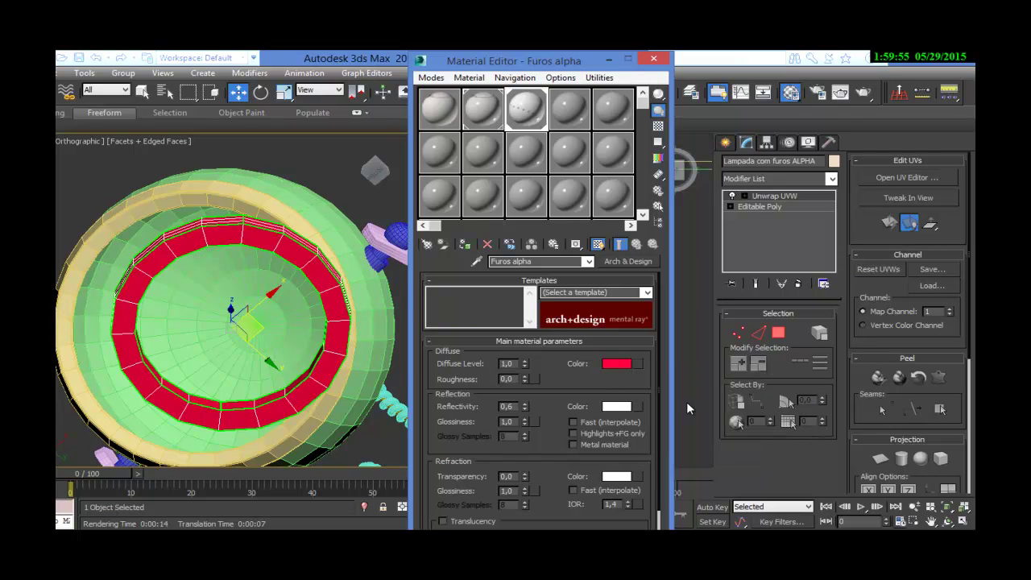
Step: Load UV_furos_alpha.png as a Bitmap in the Furos alpha material's Cutout map and show the material's maps in the viewport
{"action": "left_click", "coordinate": [561, 341]}
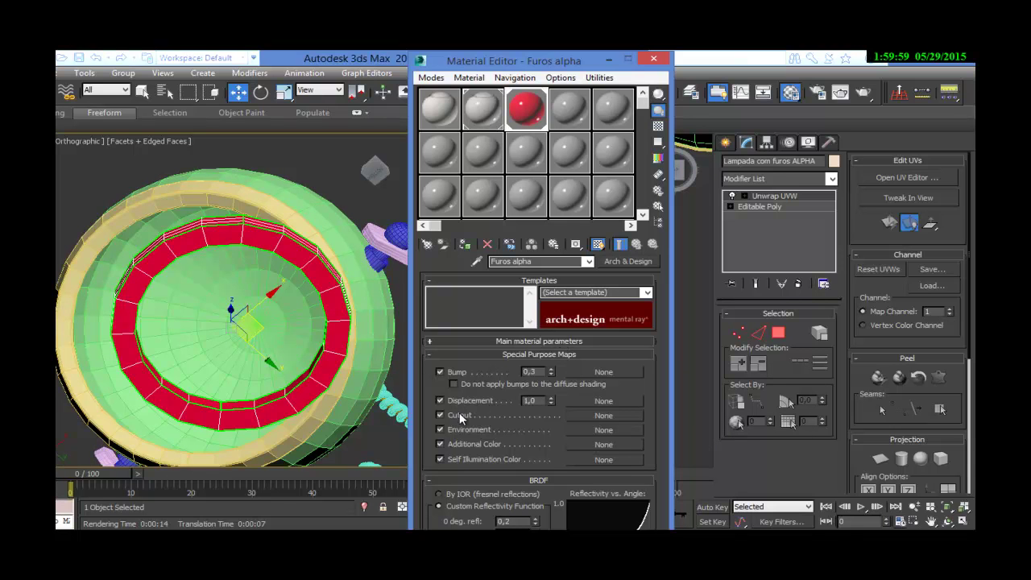
{"action": "left_click", "coordinate": [585, 415]}
{"action": "double_click", "coordinate": [384, 144]}
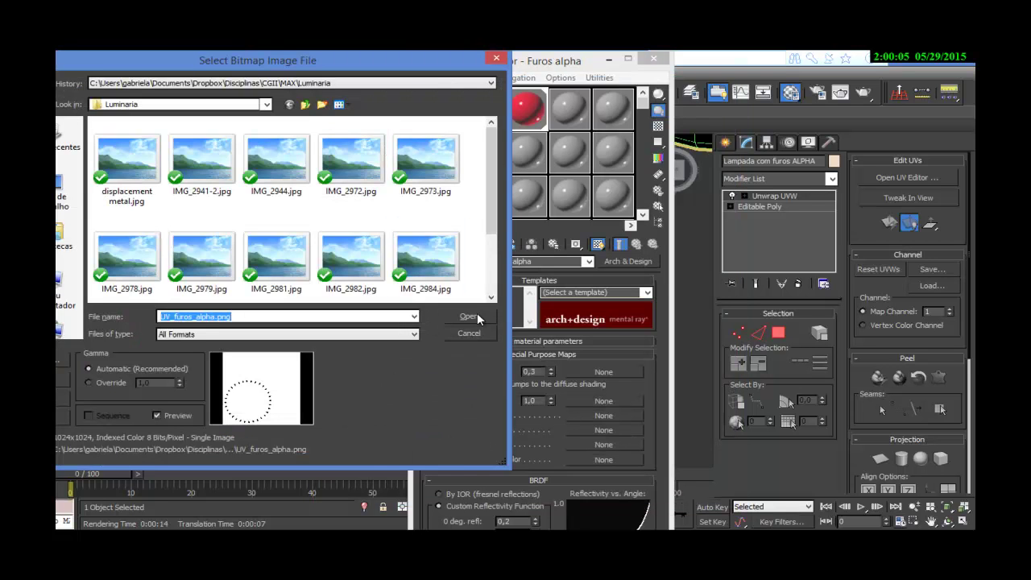
{"action": "left_click", "coordinate": [469, 317]}
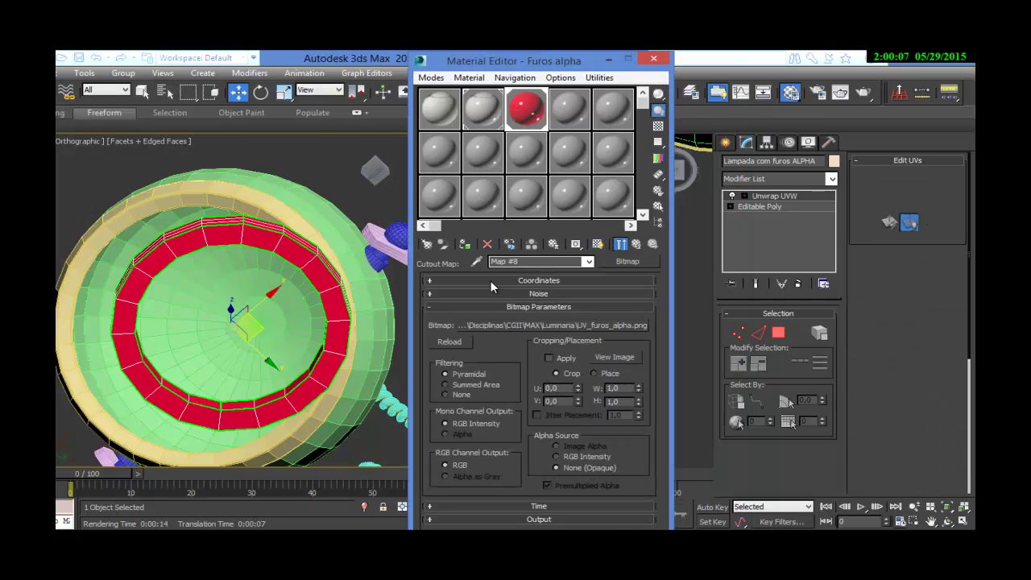
{"action": "left_click", "coordinate": [636, 244]}
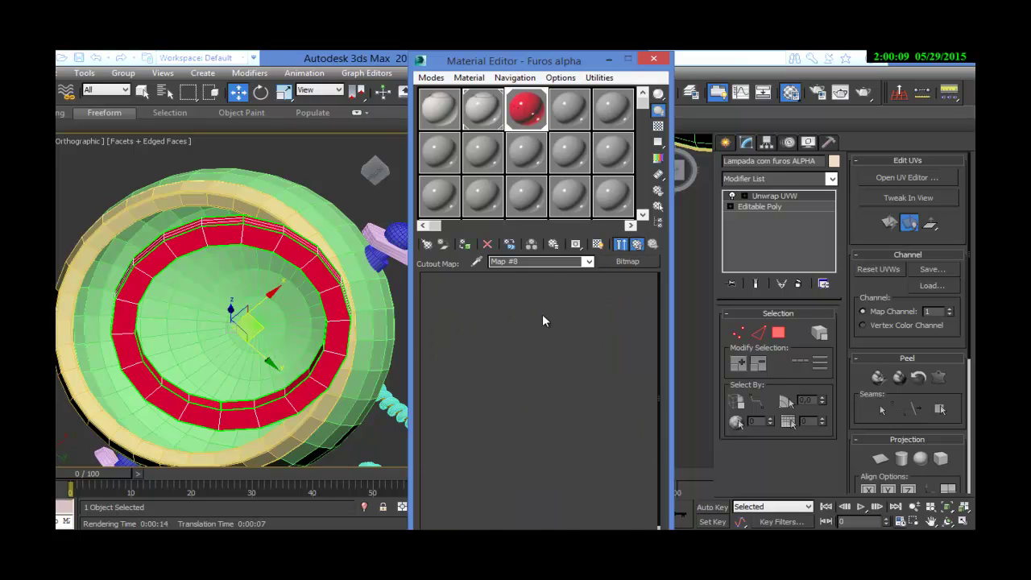
{"action": "left_click", "coordinate": [466, 246]}
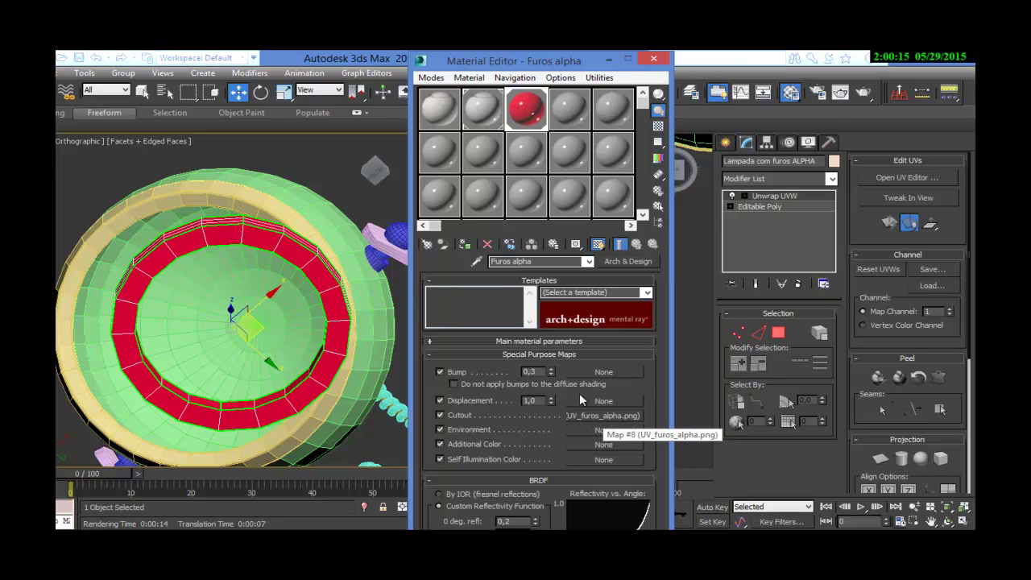
{"action": "left_click", "coordinate": [466, 246]}
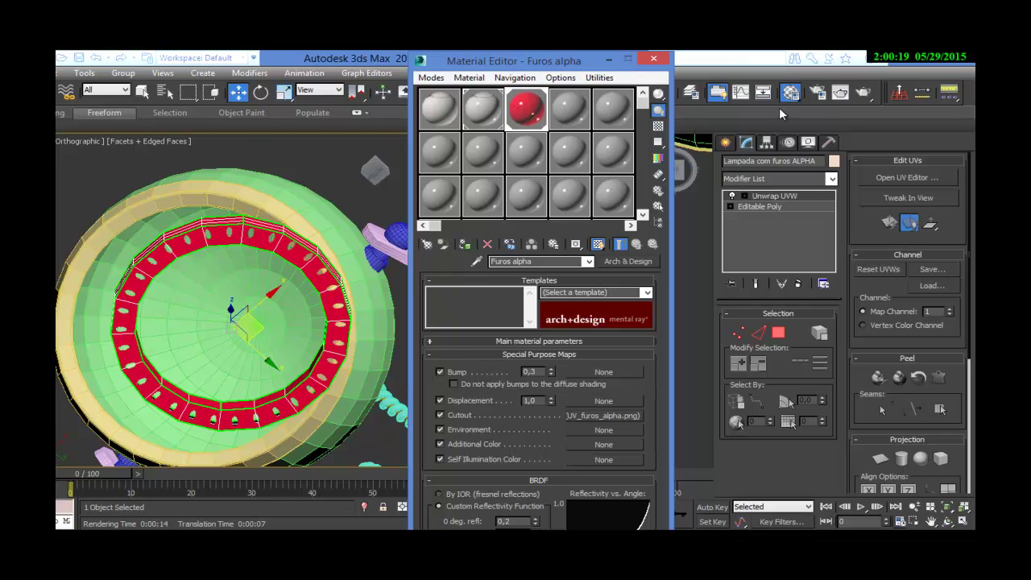
Step: Test-render the red ring with its cutout map, closing the render and minimizing the Material Editor when done
{"action": "left_click", "coordinate": [865, 95]}
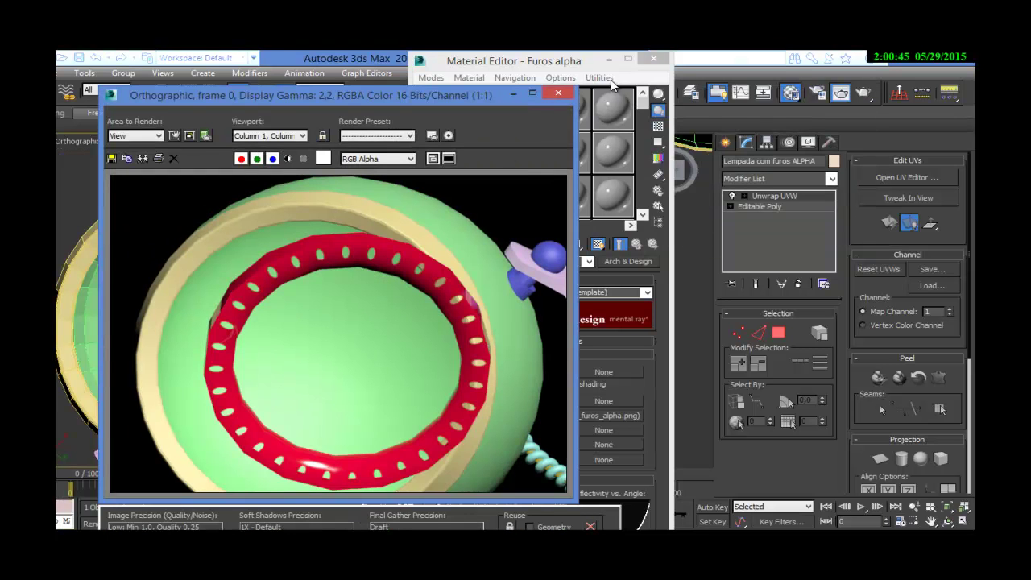
{"action": "left_click", "coordinate": [558, 93]}
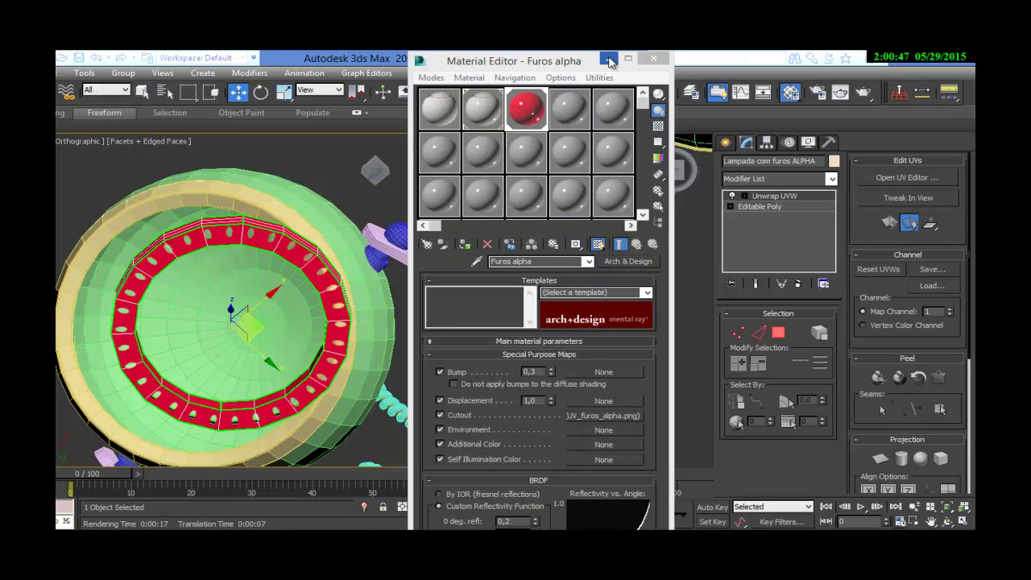
{"action": "left_click", "coordinate": [610, 61]}
Step: Add a TurboSmooth modifier above the ring's Unwrap UVW and render the orthographic view
{"action": "left_click", "coordinate": [832, 179]}
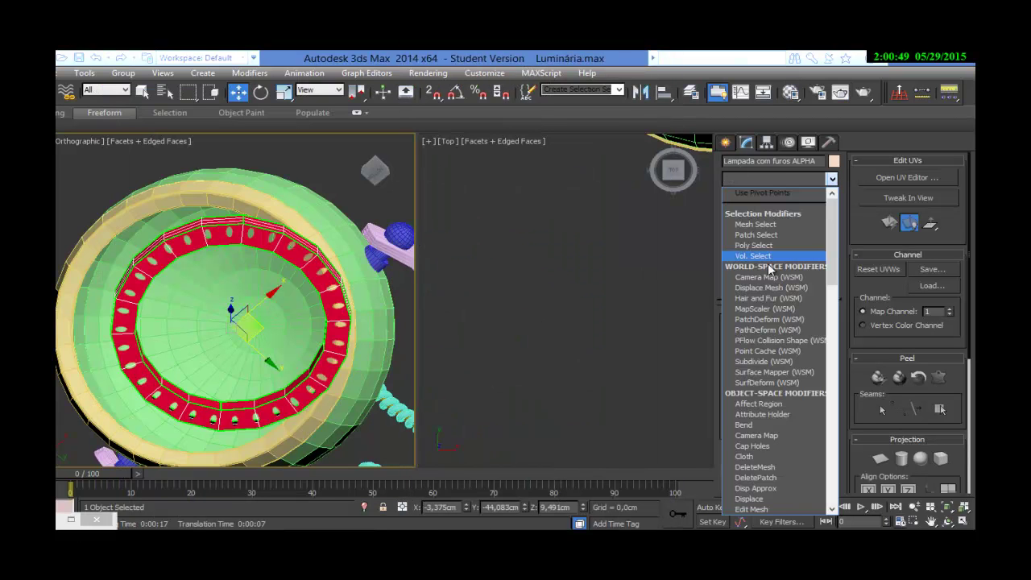
{"action": "type", "text": "tu"}
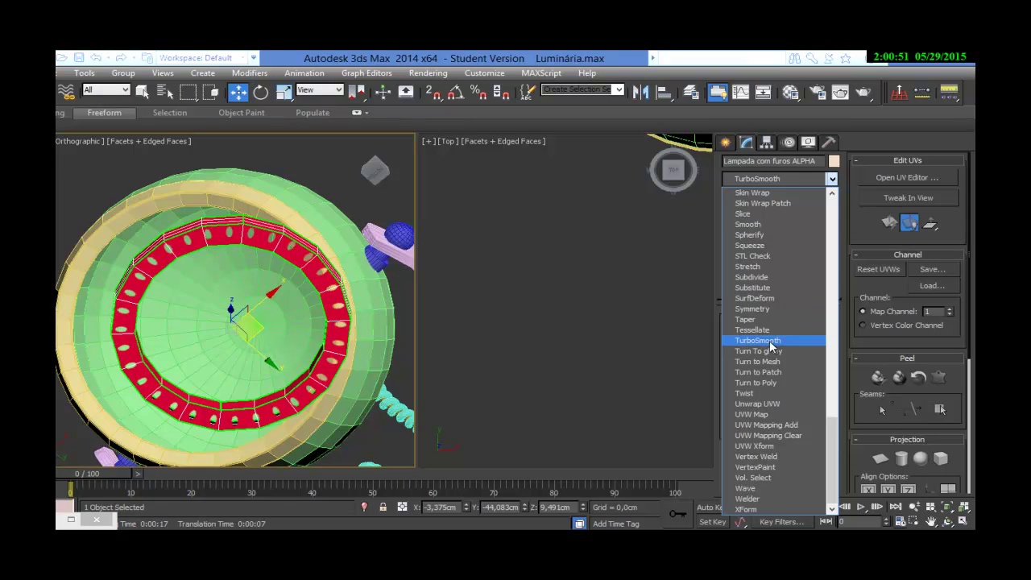
{"action": "left_click", "coordinate": [771, 342]}
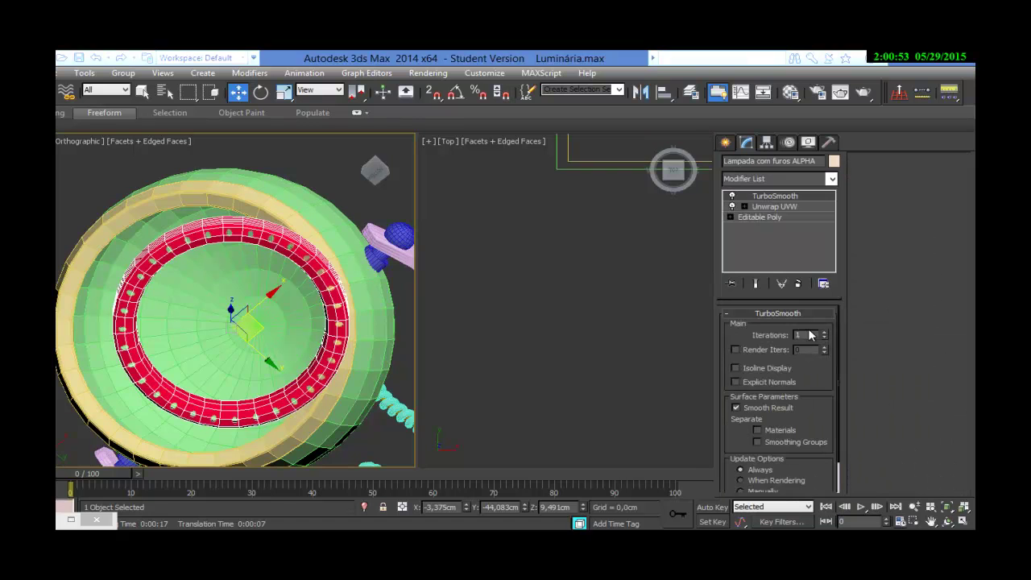
{"action": "left_click", "coordinate": [868, 93]}
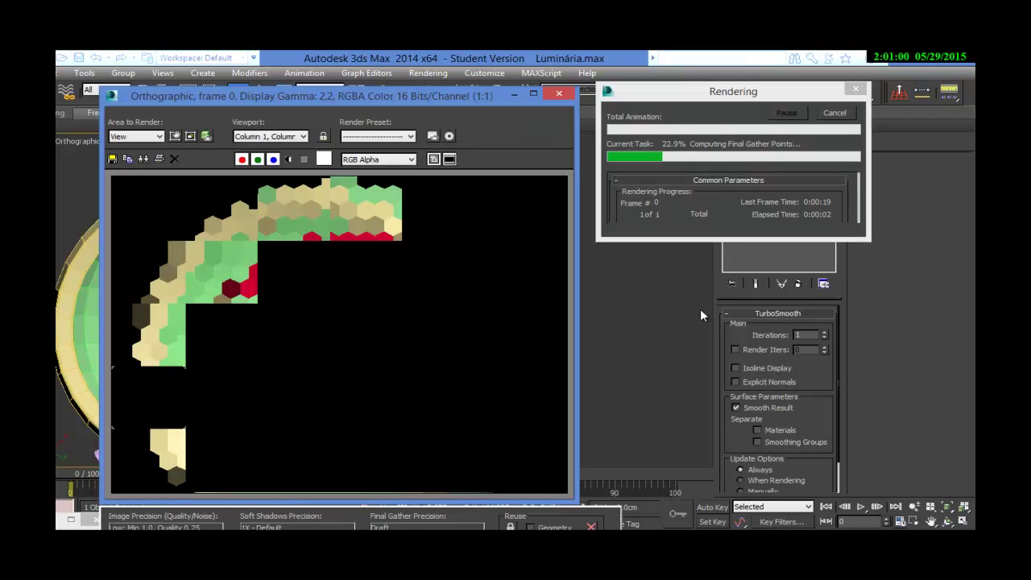